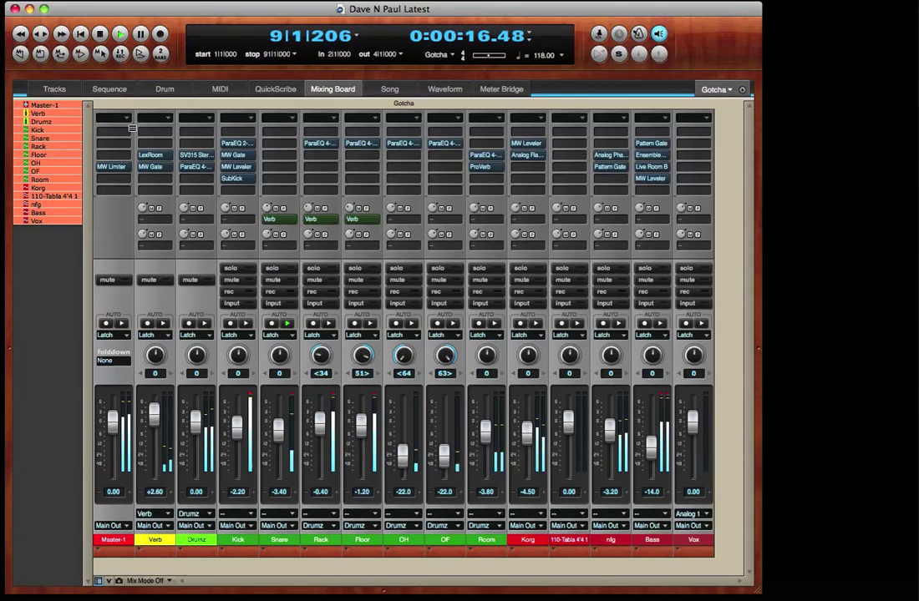
# Raise the Snare fader to +4.40, stop playback at 12|3|004, and open Insert B's effect chooser
pyautogui.moveTo(278, 429); pyautogui.dragTo(278, 407)
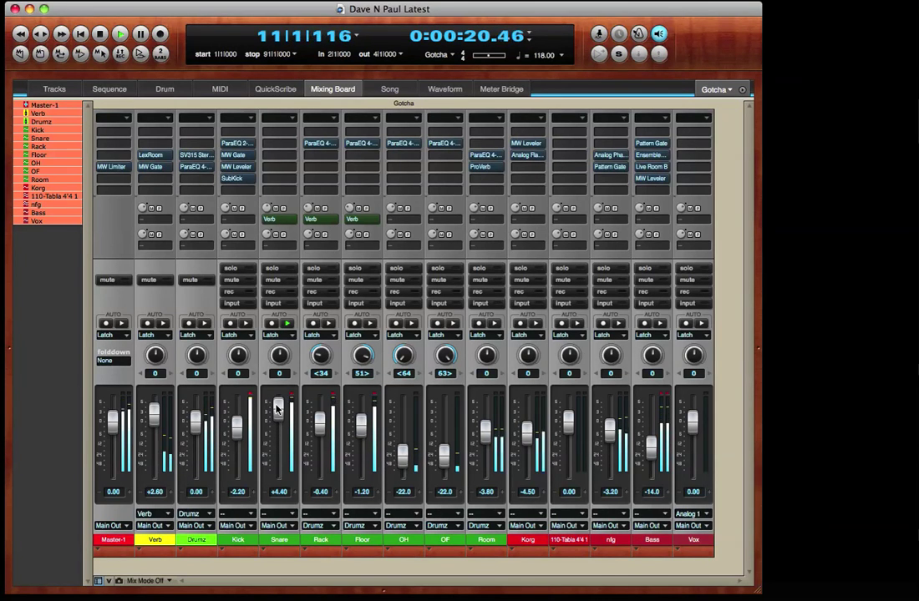
pyautogui.click(99, 35)
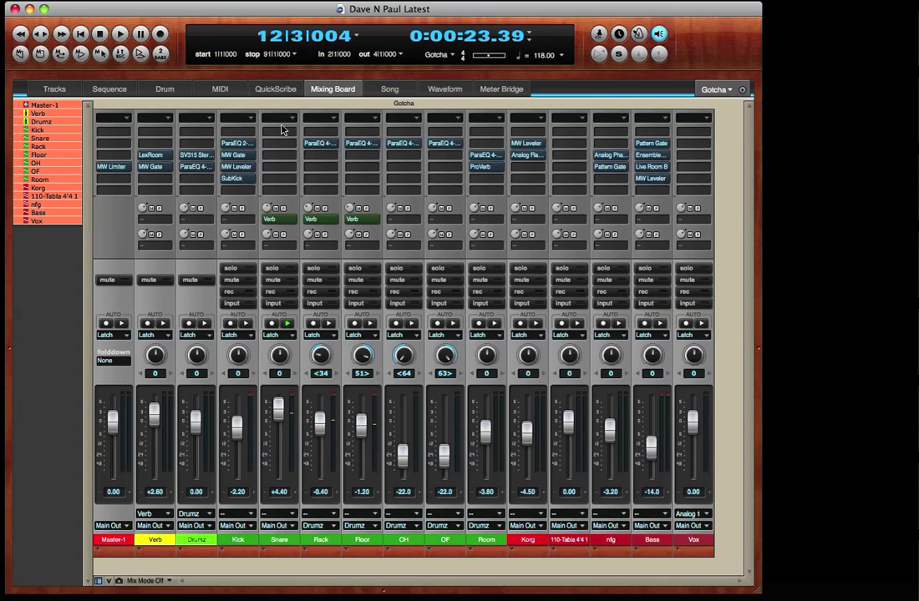
pyautogui.click(742, 90)
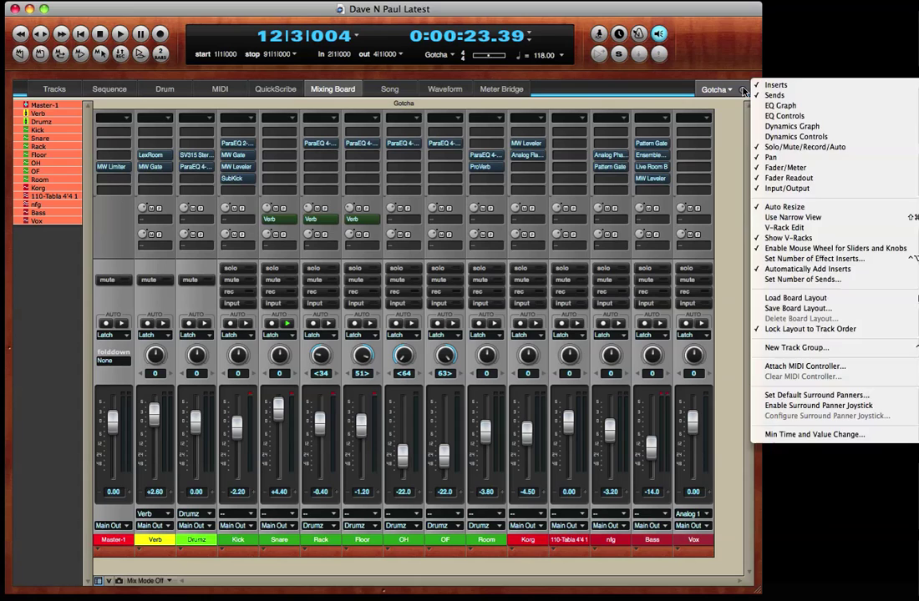
pyautogui.click(861, 265)
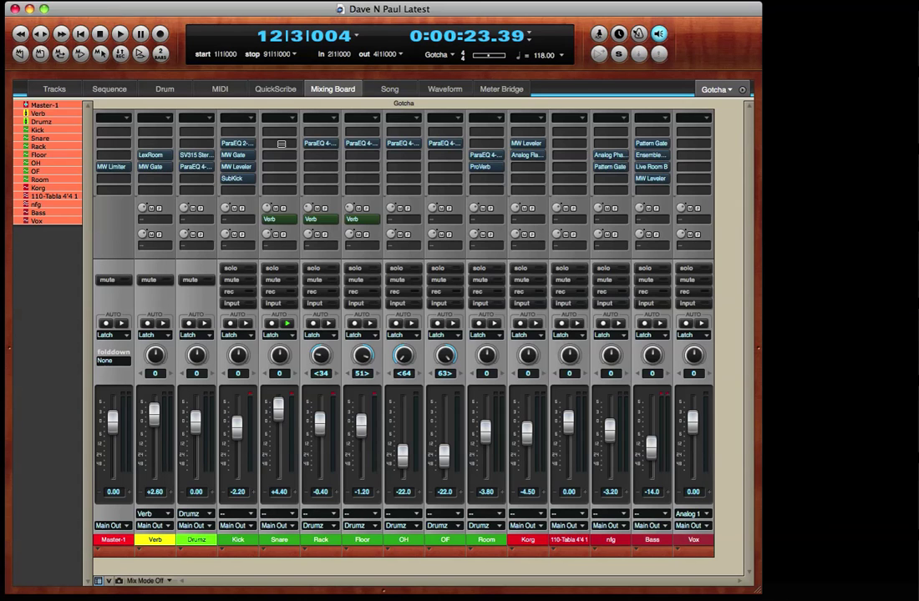
pyautogui.click(281, 144)
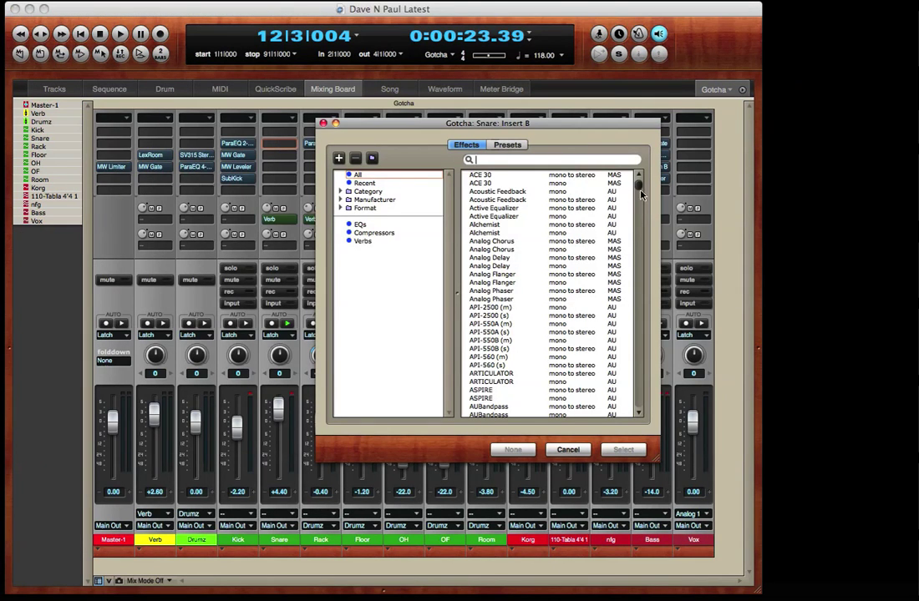
pyautogui.moveTo(638, 190)
pyautogui.mouseDown()
pyautogui.moveTo(633, 411)
pyautogui.moveTo(643, 184)
pyautogui.mouseUp()
pyautogui.click(324, 125)
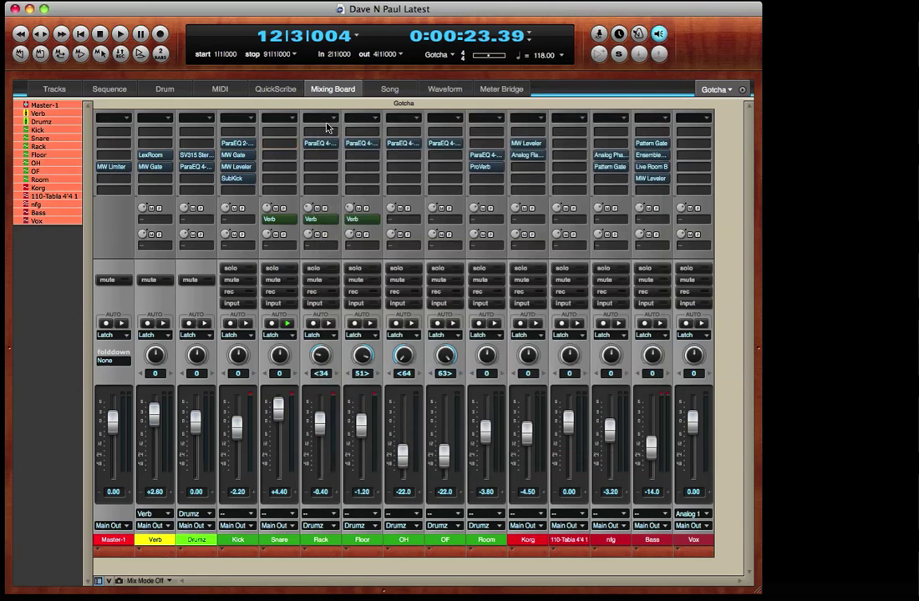
pyautogui.click(75, 0)
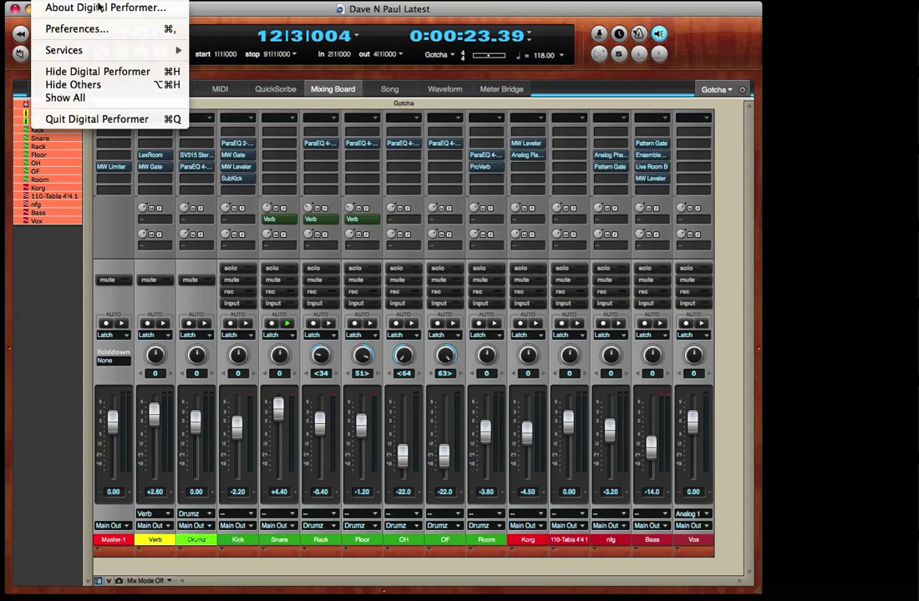
pyautogui.click(92, 28)
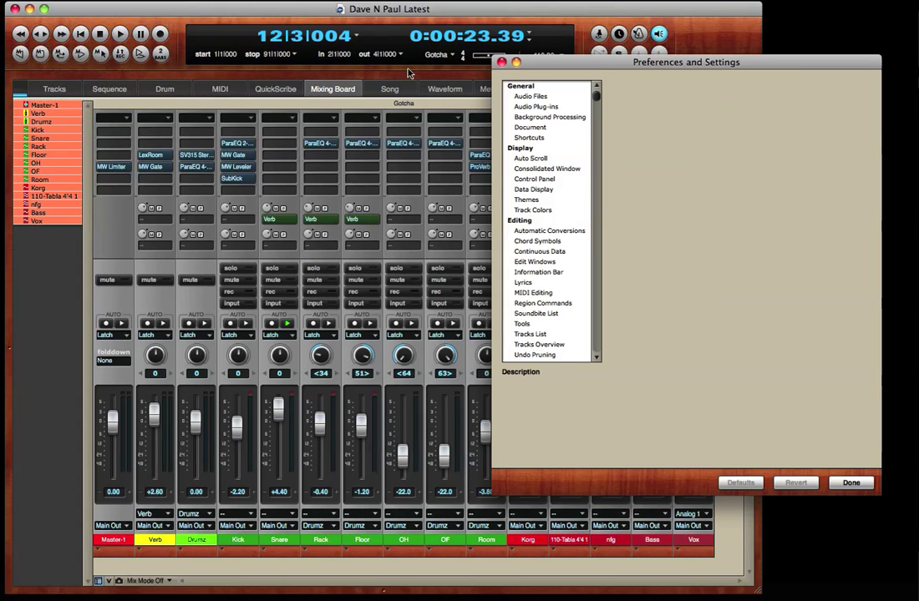
pyautogui.click(537, 107)
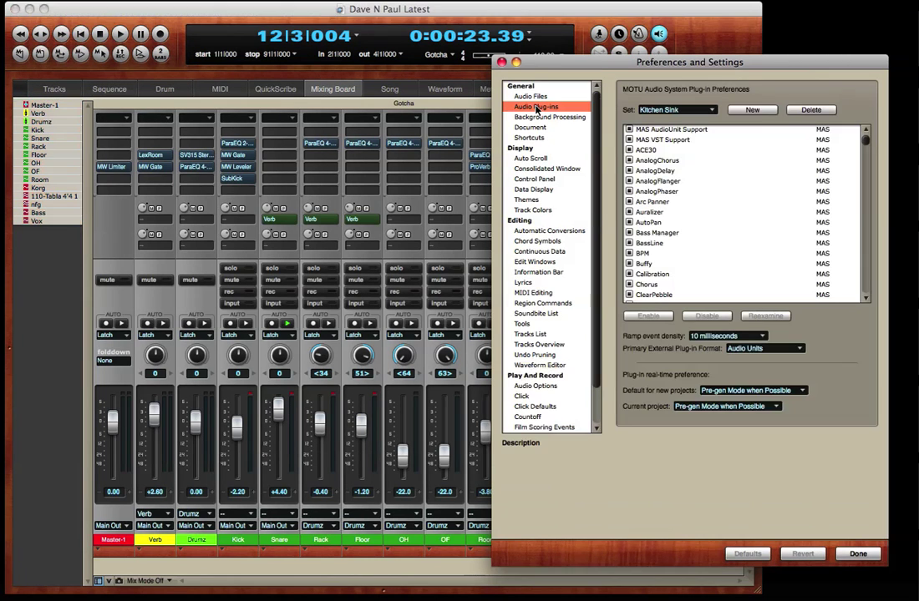
pyautogui.moveTo(865, 141); pyautogui.dragTo(847, 96)
pyautogui.click(701, 112)
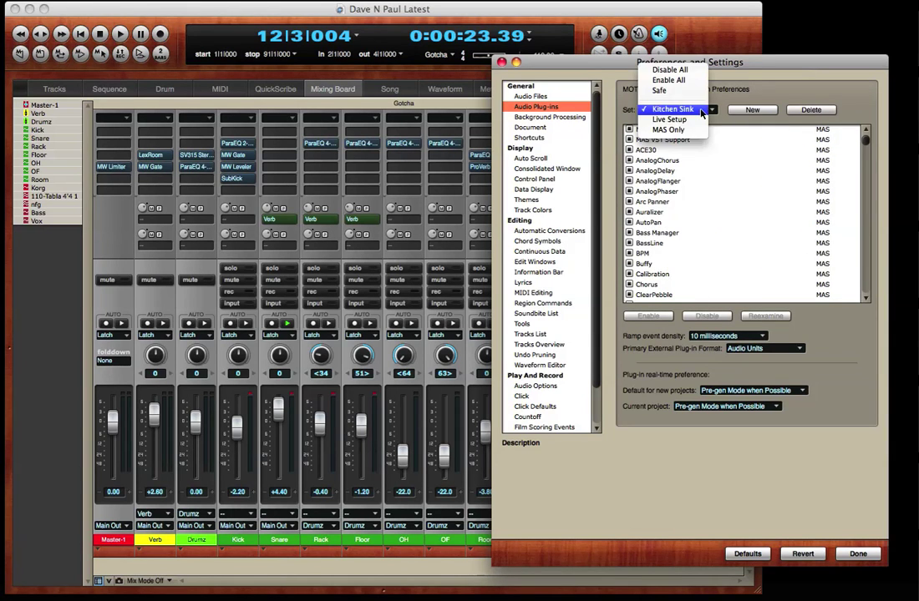
pyautogui.click(765, 67)
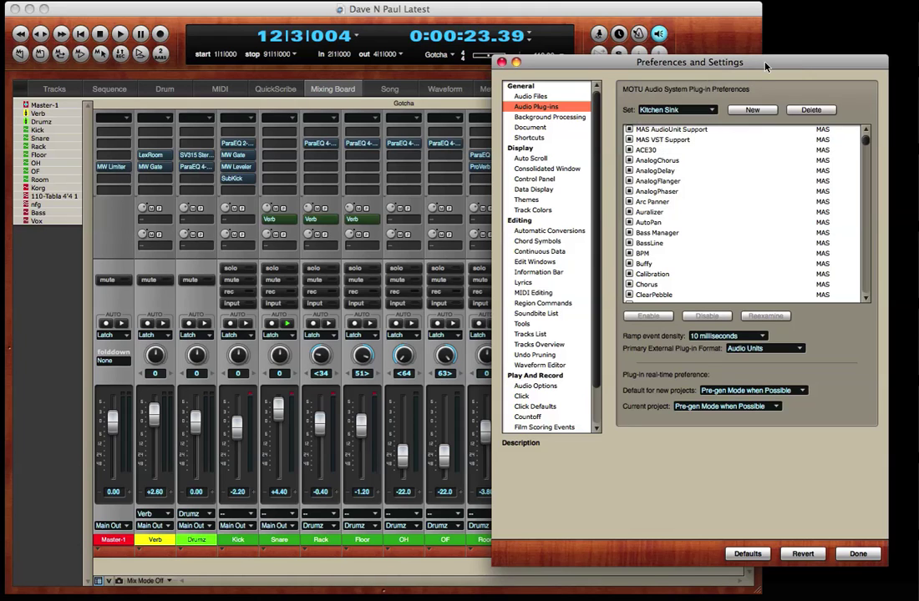
pyautogui.click(858, 555)
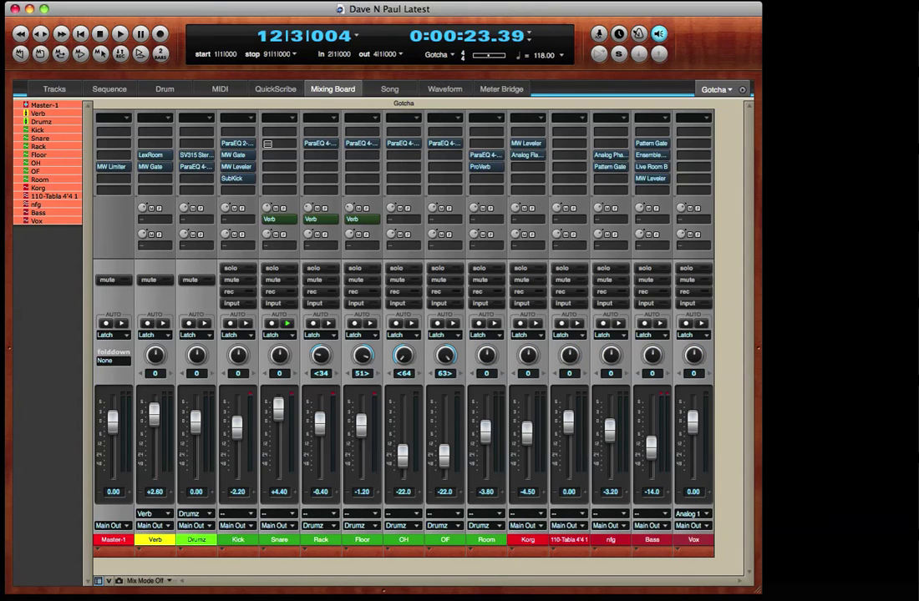
# Open Snare's Insert B effect chooser and filter by the Amp and Analysis categories
pyautogui.click(273, 146)
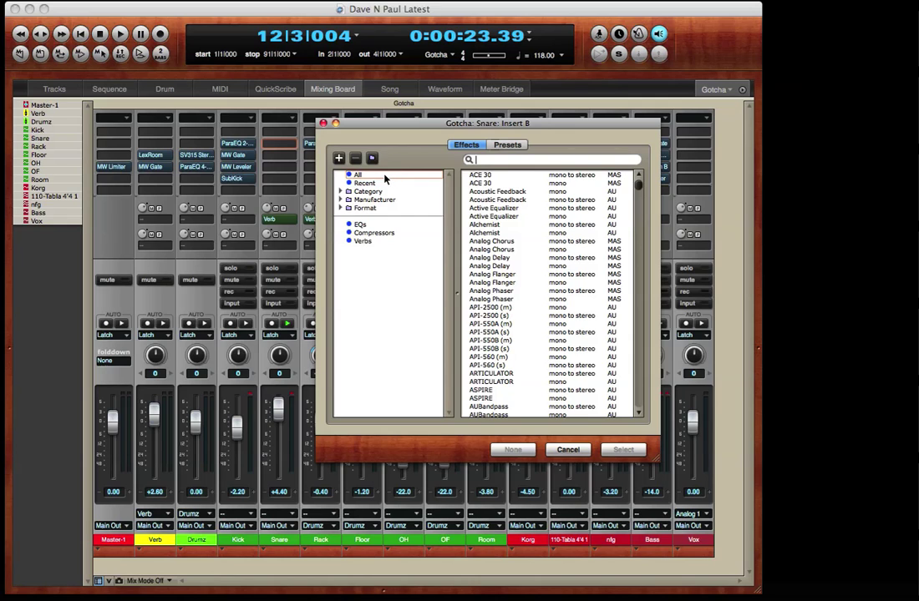
pyautogui.click(340, 192)
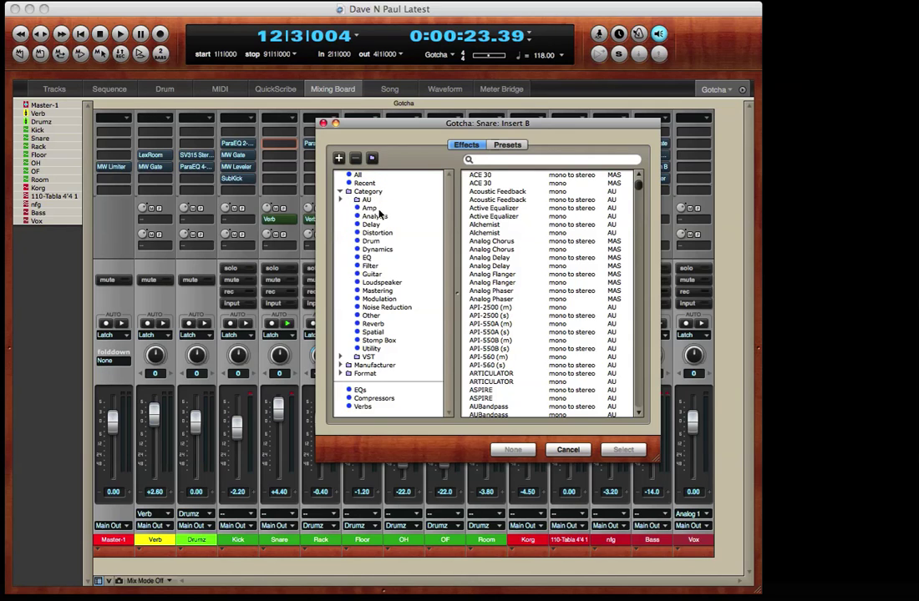
pyautogui.click(376, 210)
pyautogui.click(377, 217)
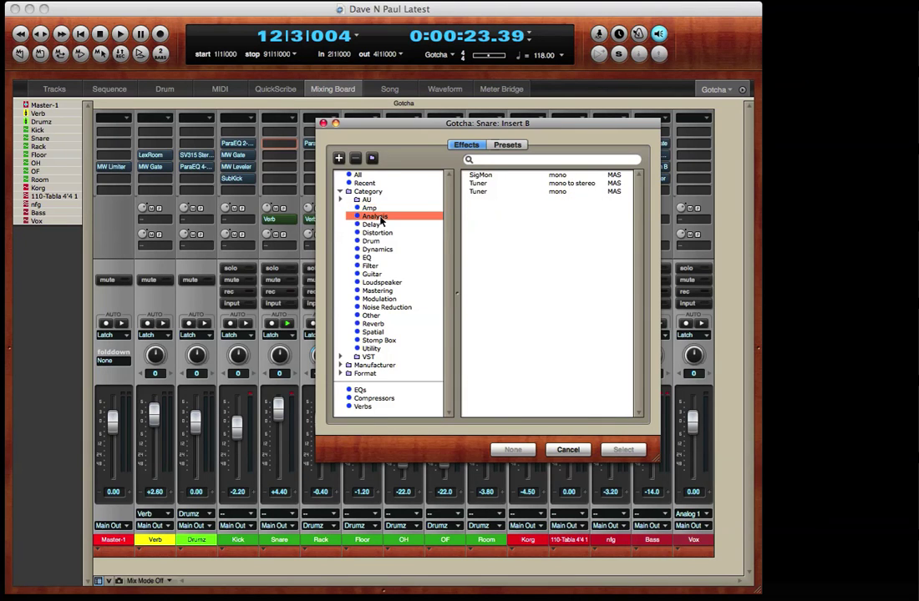
pyautogui.click(340, 193)
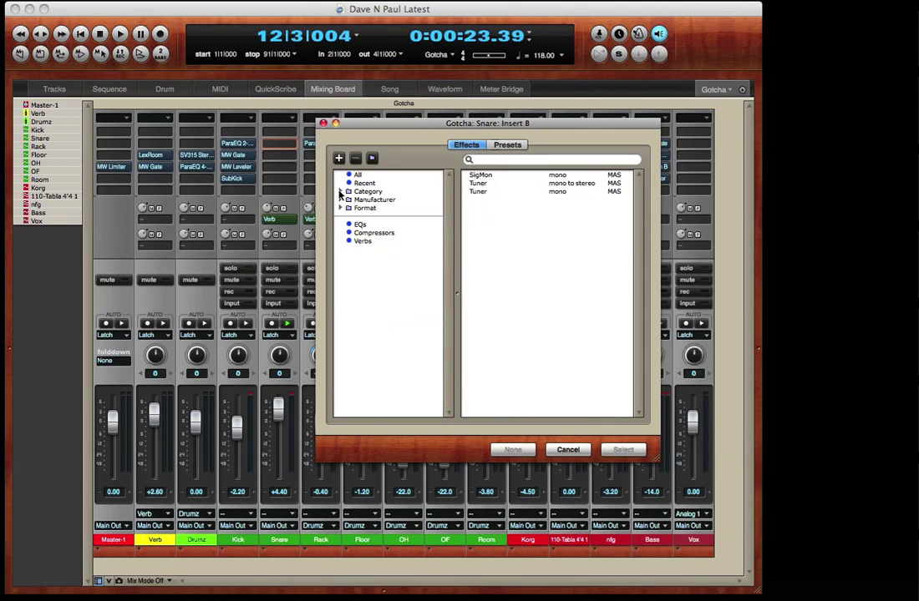
# Browse plug-ins by manufacturer: Abbey Road, Antares, Lexicon and Waves
pyautogui.click(341, 200)
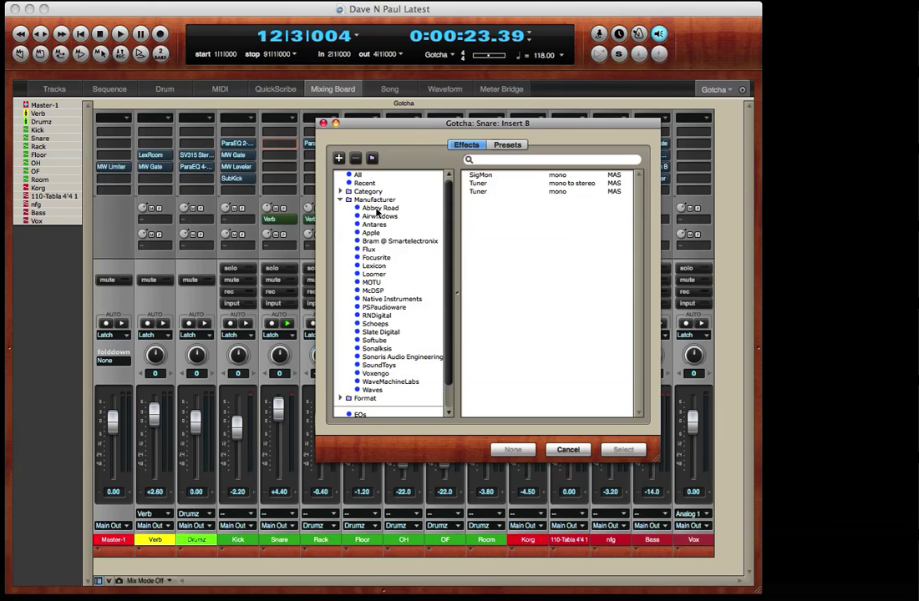
pyautogui.click(381, 209)
pyautogui.click(375, 225)
pyautogui.click(377, 265)
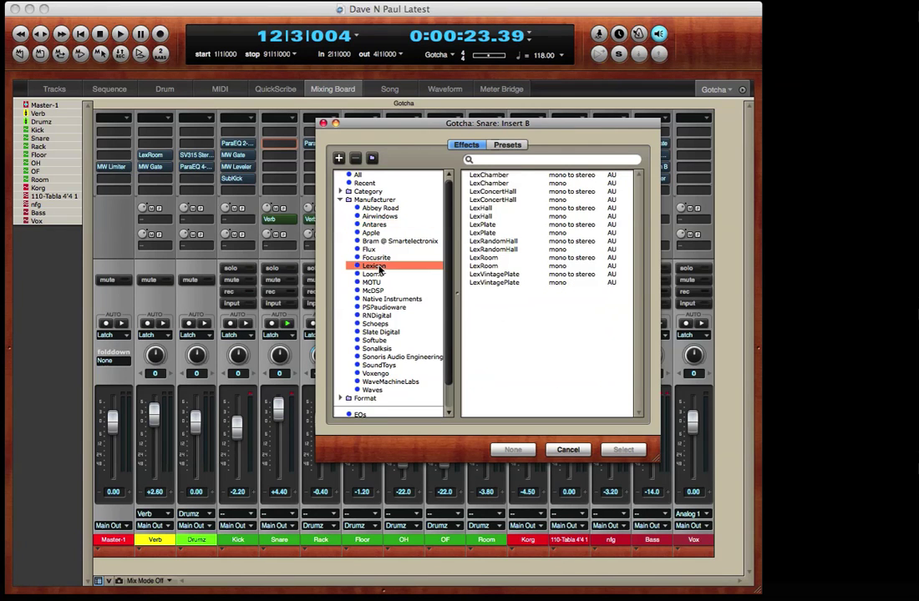
pyautogui.click(372, 390)
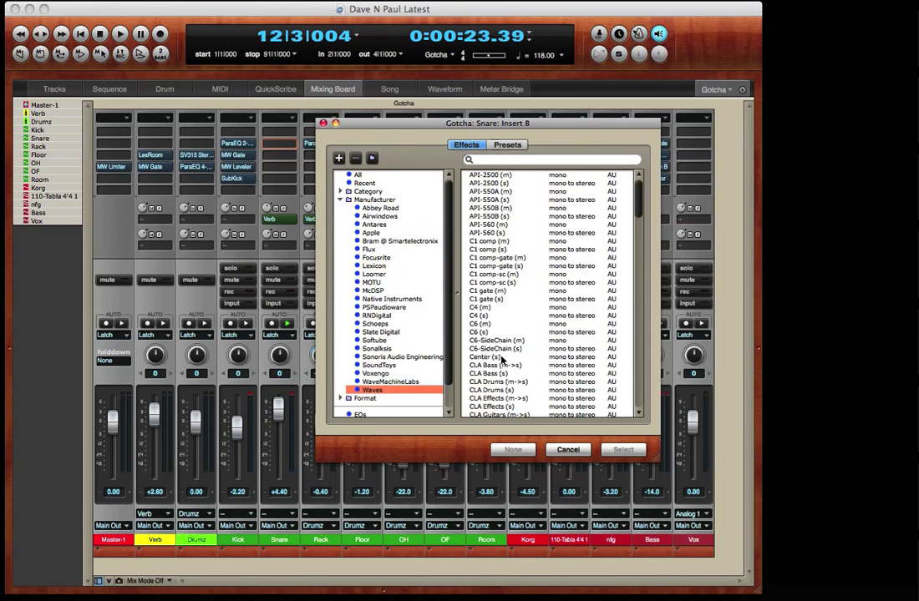
pyautogui.scroll(-20, 618, 334)
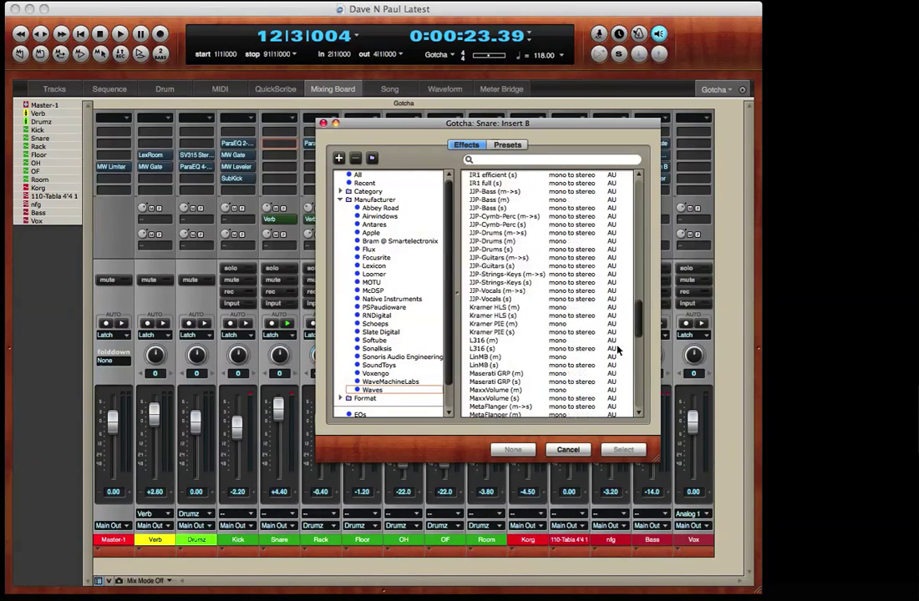
pyautogui.scroll(15, 615, 351)
pyautogui.click(341, 200)
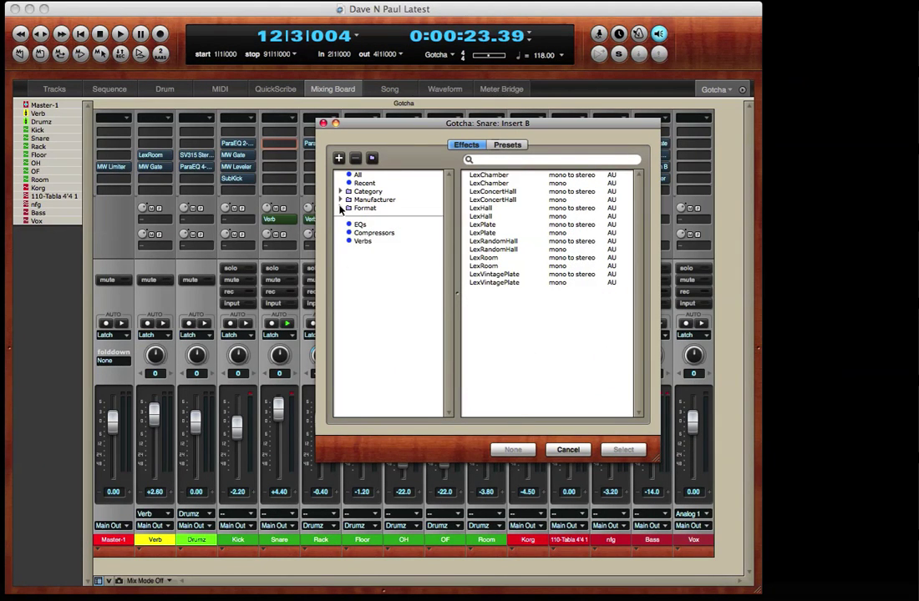
# Filter by AU, MAS and VST formats, then list the custom EQs folder
pyautogui.click(340, 209)
pyautogui.click(374, 216)
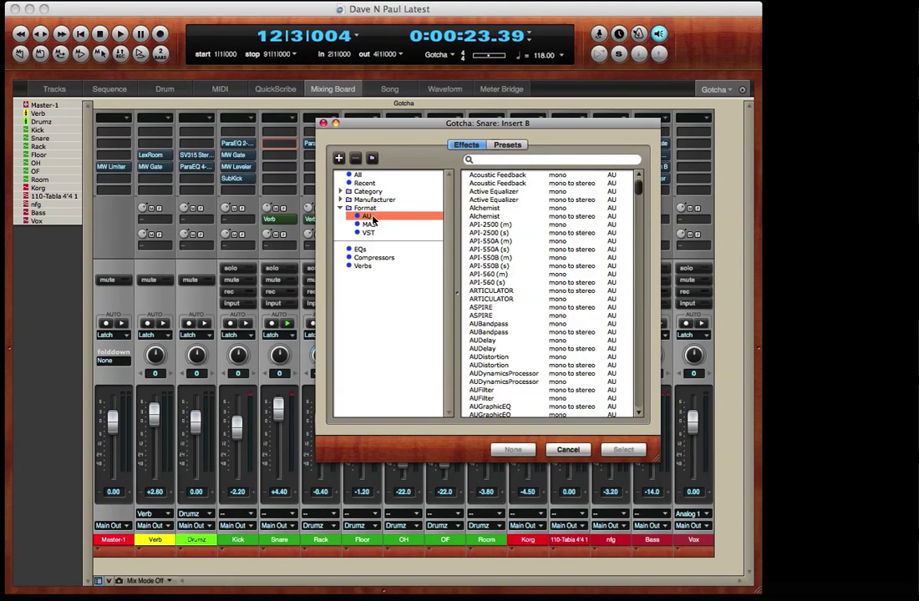
pyautogui.click(368, 225)
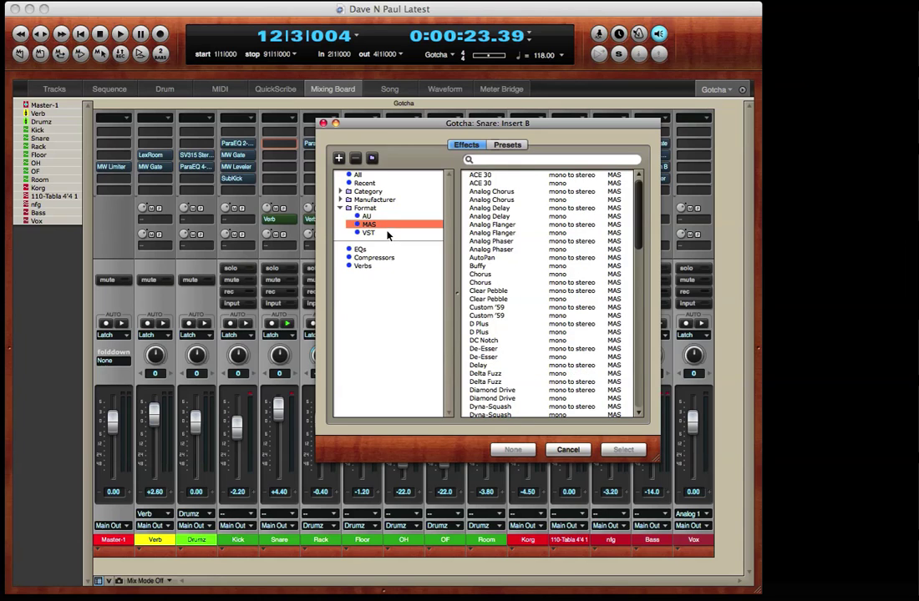
pyautogui.click(386, 234)
pyautogui.click(341, 209)
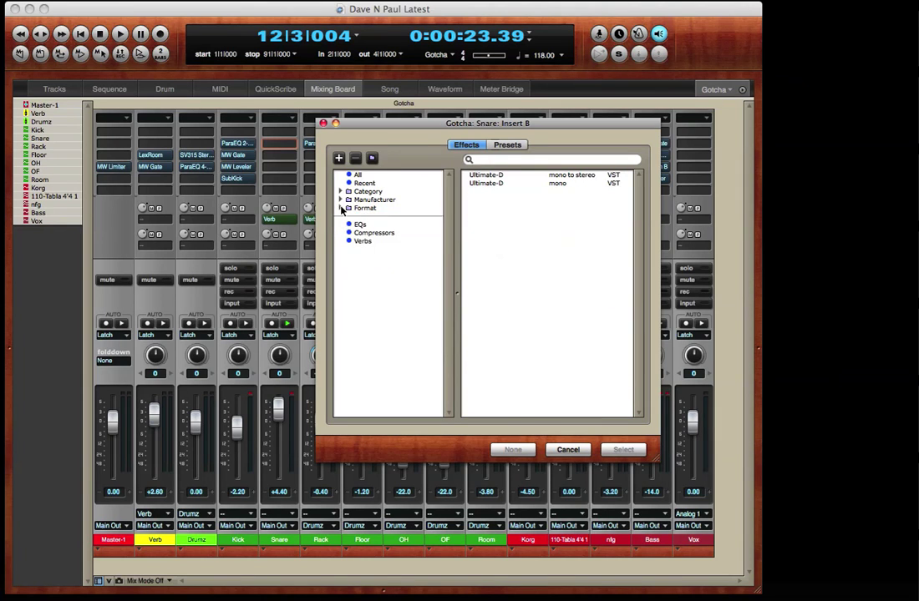
pyautogui.click(378, 225)
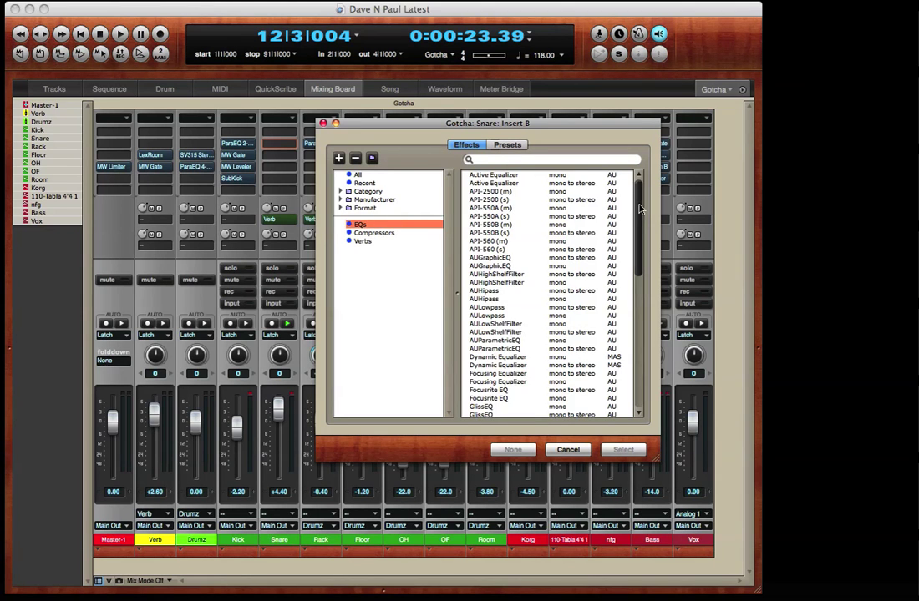
# Create a new custom plug-in category named Daves Faves
pyautogui.moveTo(638, 215)
pyautogui.mouseDown()
pyautogui.moveTo(633, 366)
pyautogui.moveTo(628, 226)
pyautogui.mouseUp()
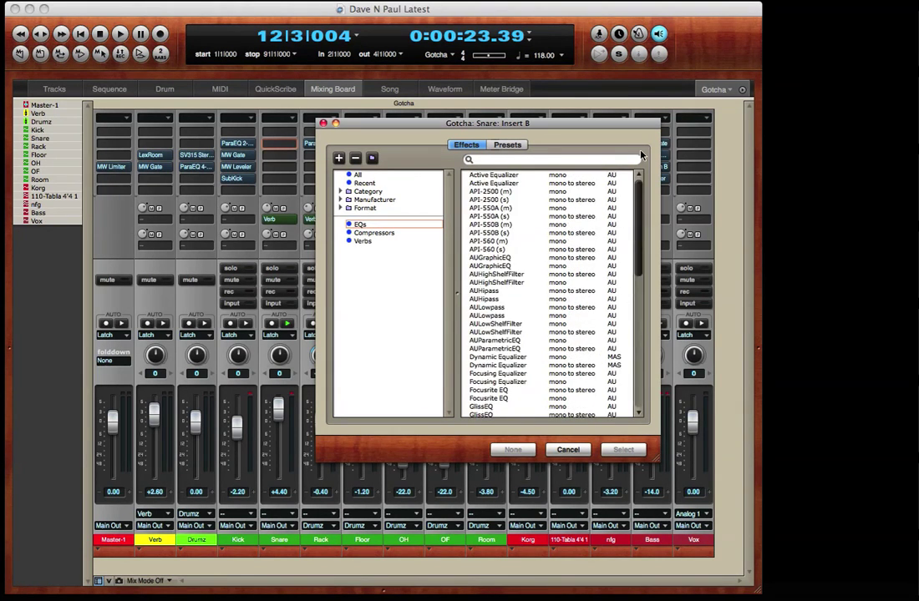
pyautogui.click(339, 158)
pyautogui.write('Daves Faves')
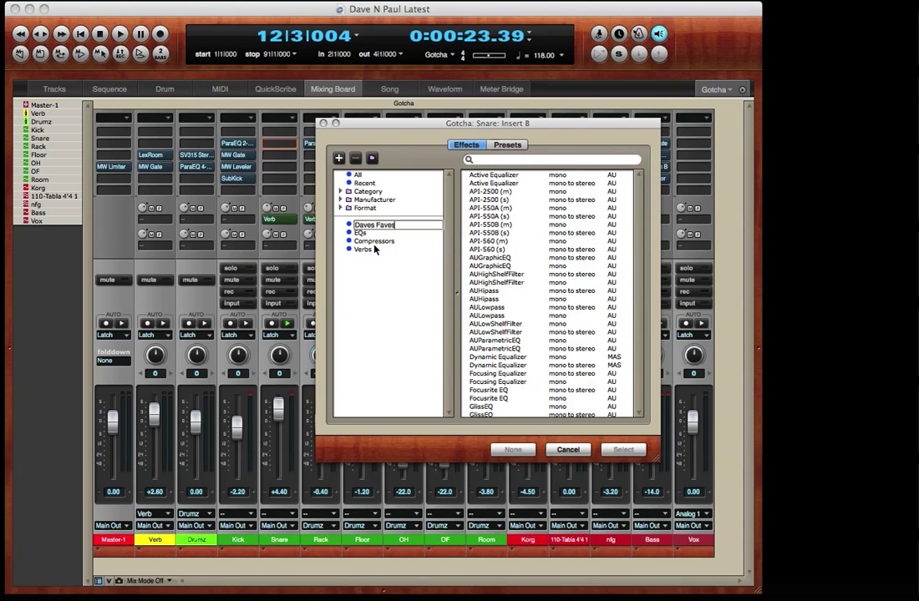
pyautogui.press('Return')
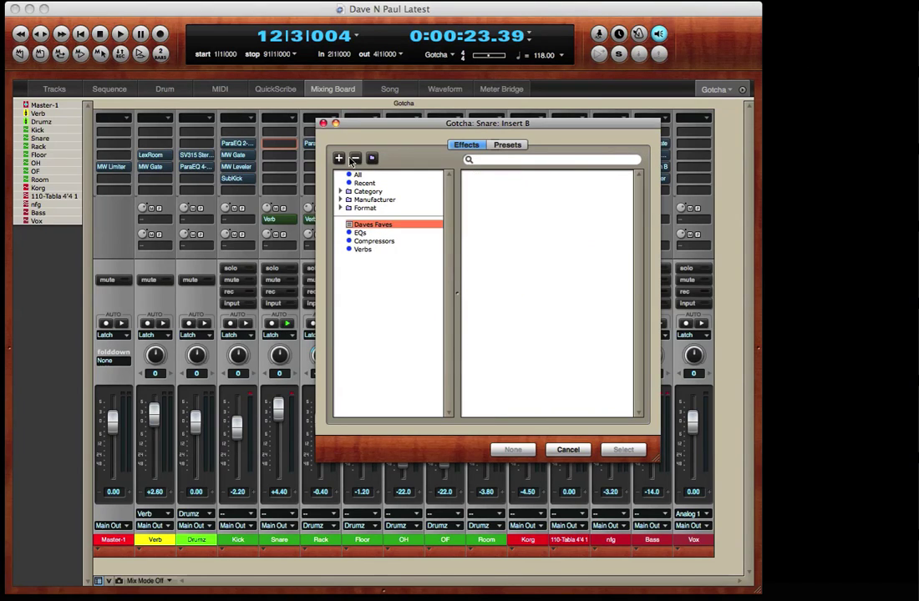
# Add ACE 30, Analog Phaser and the De-Esser through DeEsser (s) plug-ins to Daves Faves
pyautogui.click(357, 174)
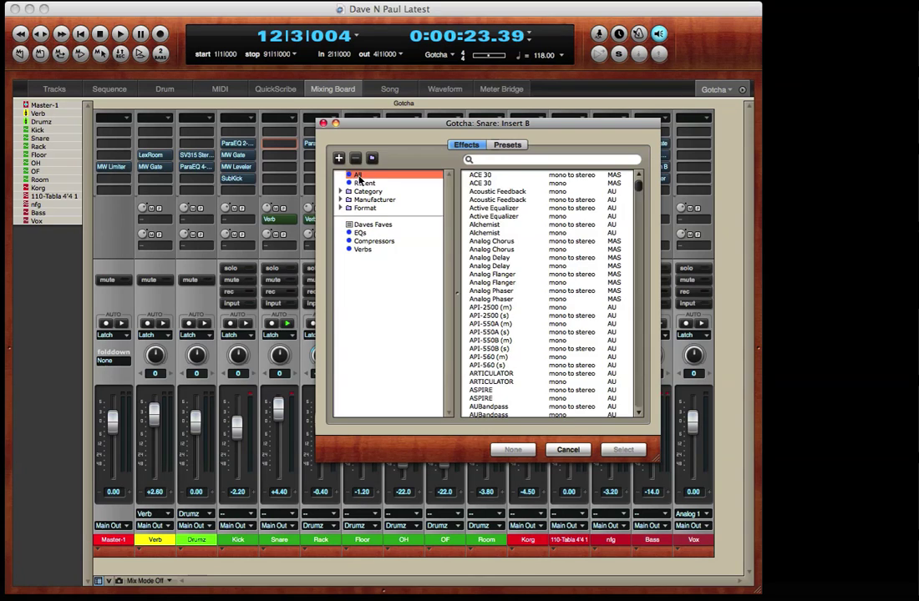
pyautogui.click(487, 176)
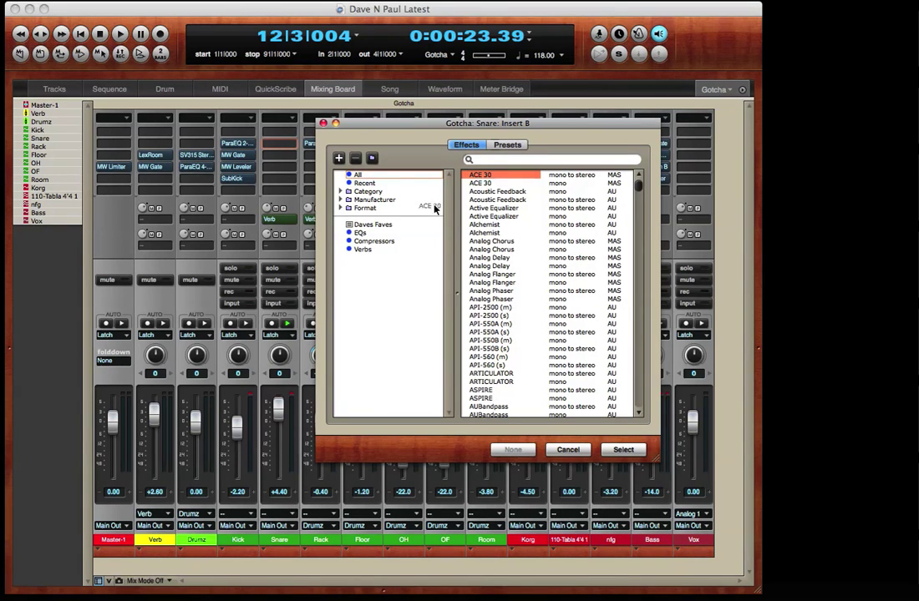
pyautogui.click(487, 292)
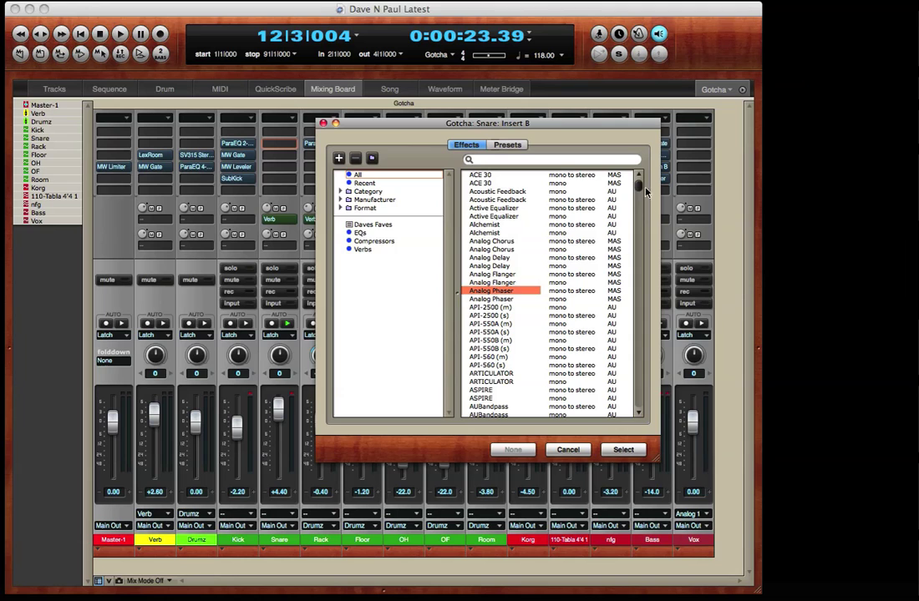
pyautogui.moveTo(639, 191); pyautogui.dragTo(640, 245)
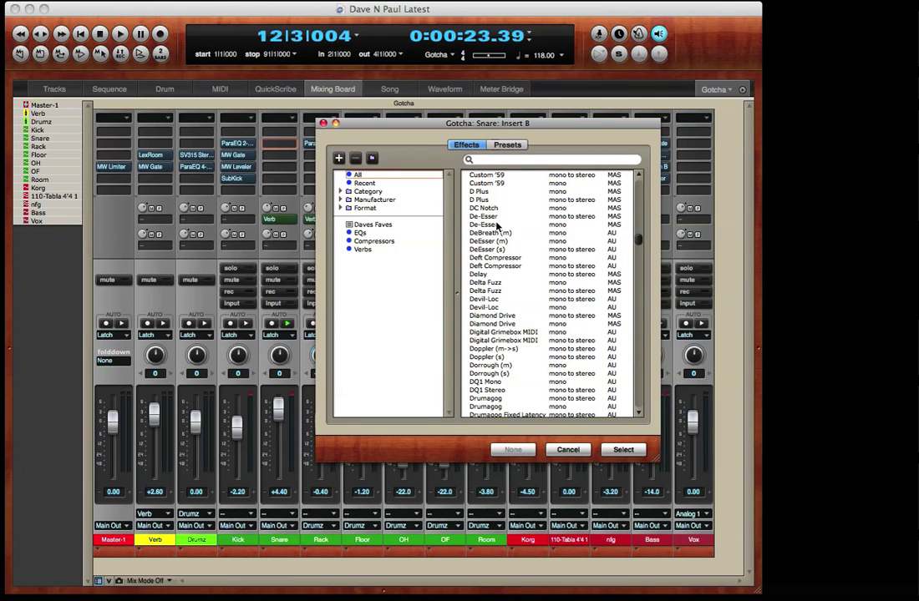
pyautogui.click(494, 219)
pyautogui.keyDown('shift'); pyautogui.click(498, 250); pyautogui.keyUp('shift')
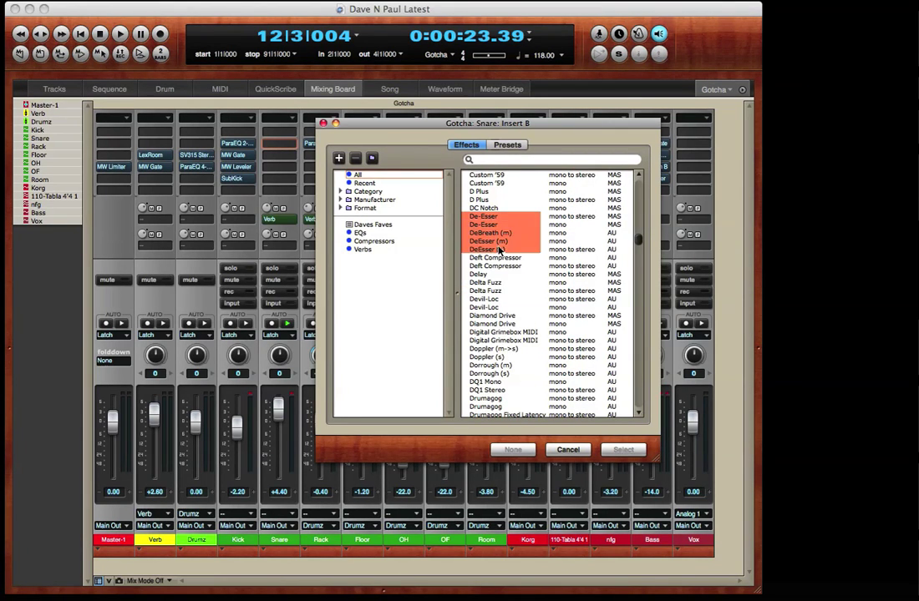
pyautogui.moveTo(480, 252); pyautogui.dragTo(387, 227)
pyautogui.click(387, 227)
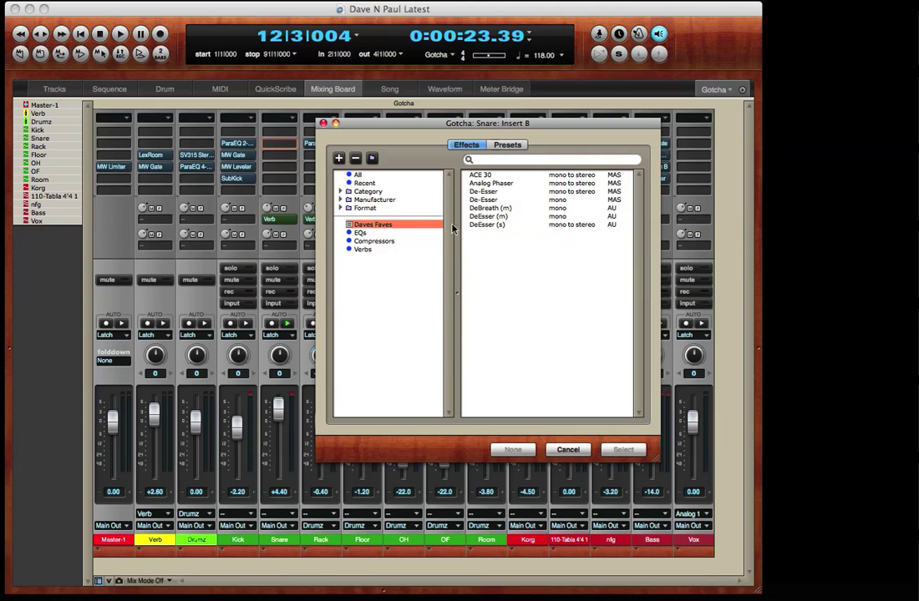
# Save Daves Faves as the insert menu category and close the effect chooser
pyautogui.rightClick(404, 224)
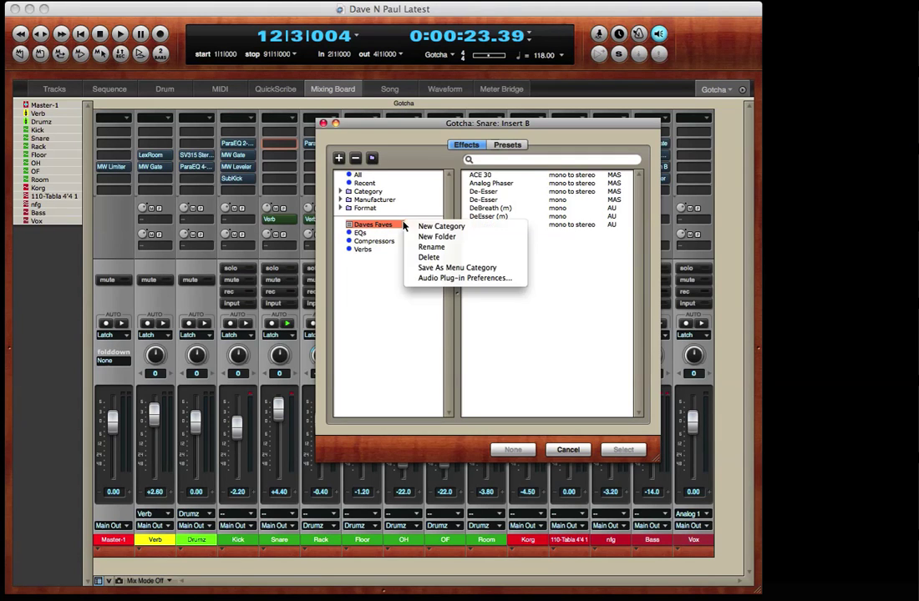
pyautogui.click(505, 272)
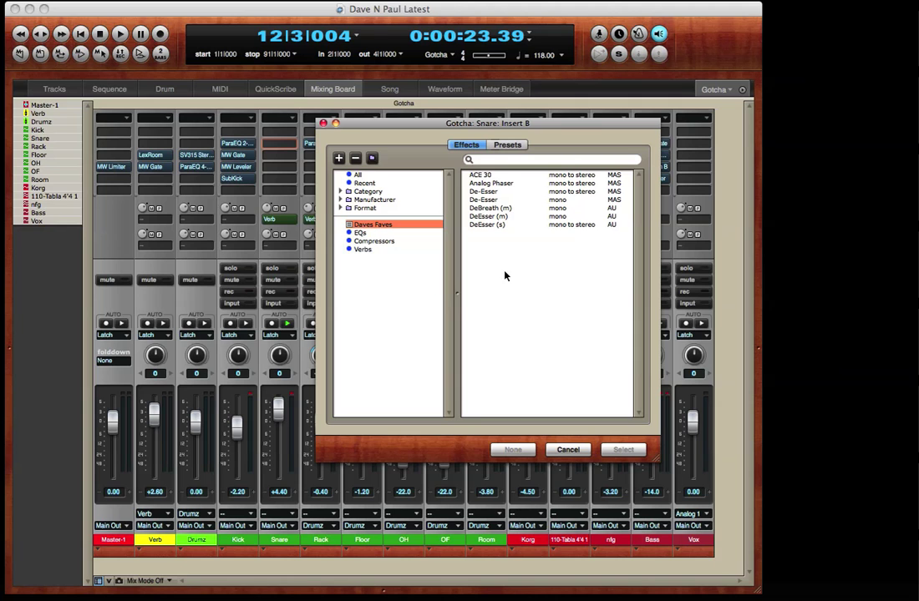
pyautogui.click(323, 123)
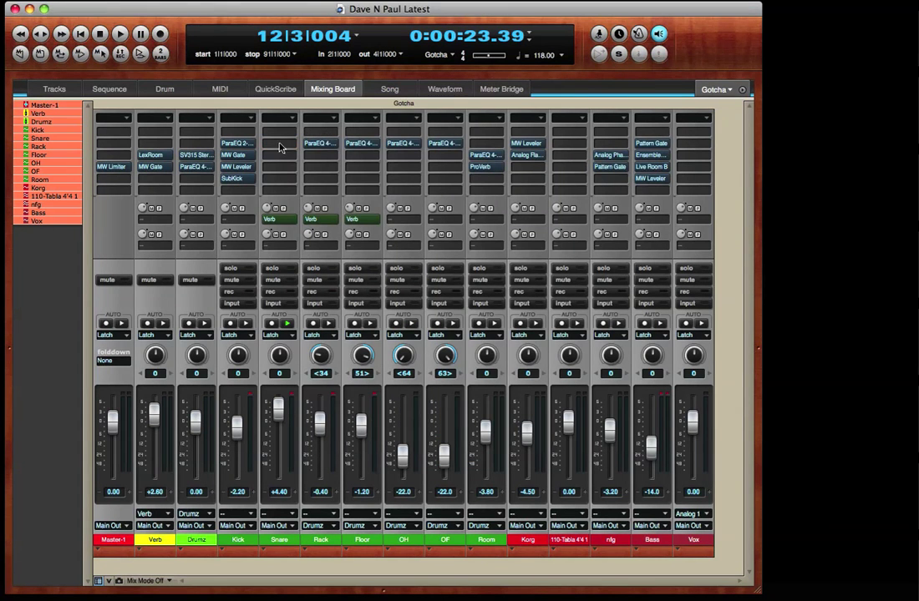
# From the Snare insert list, reopen the Effect Chooser showing Recent plug-ins
pyautogui.click(280, 148)
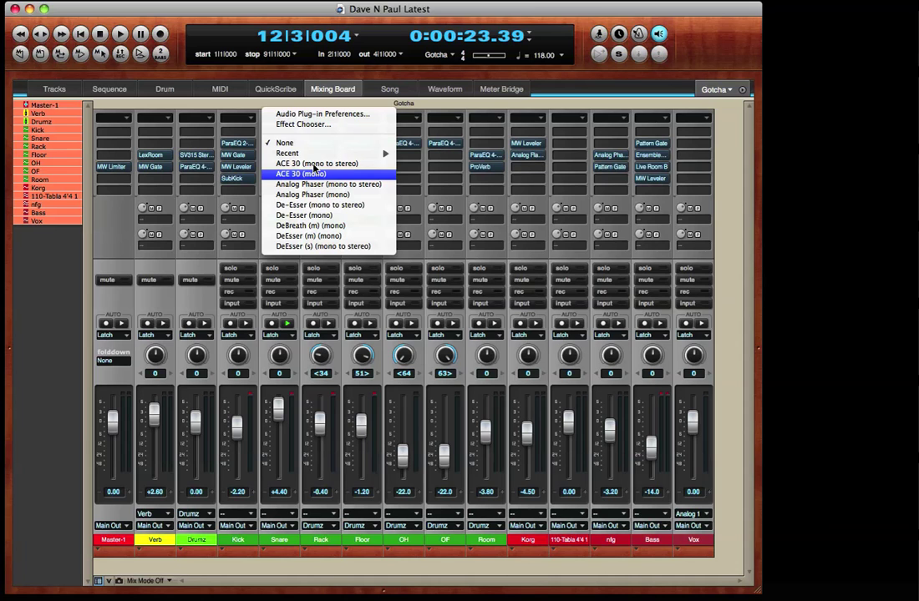
pyautogui.moveTo(314, 157)
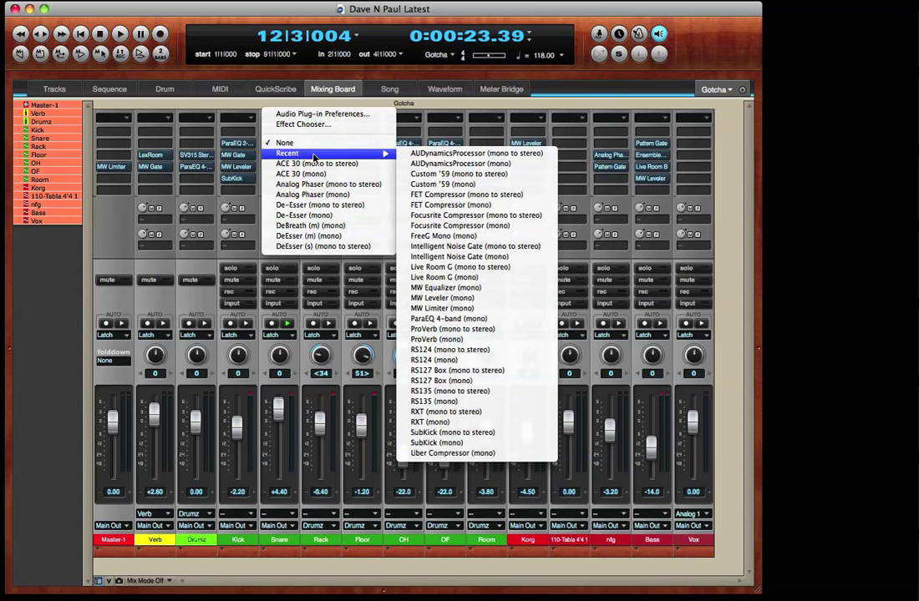
pyautogui.click(303, 123)
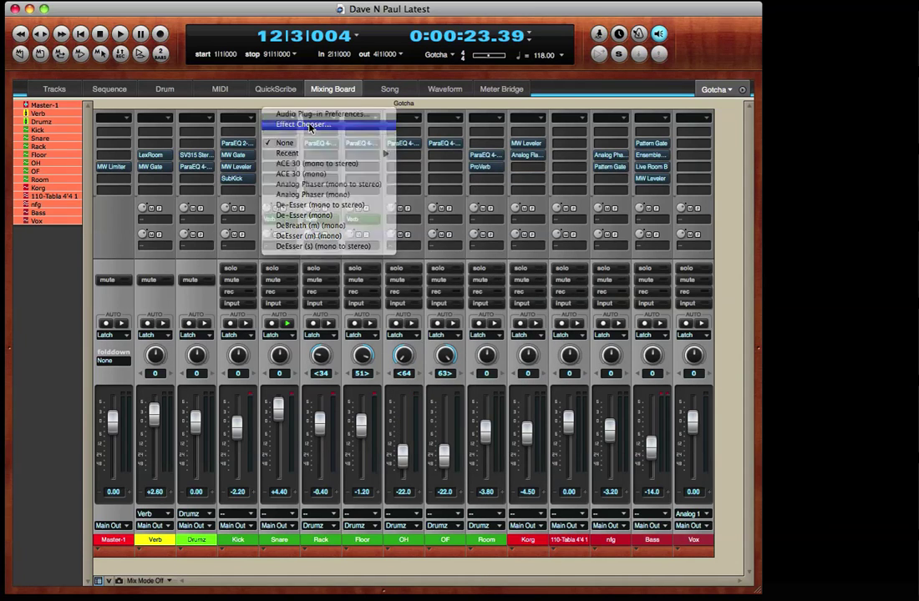
pyautogui.click(372, 183)
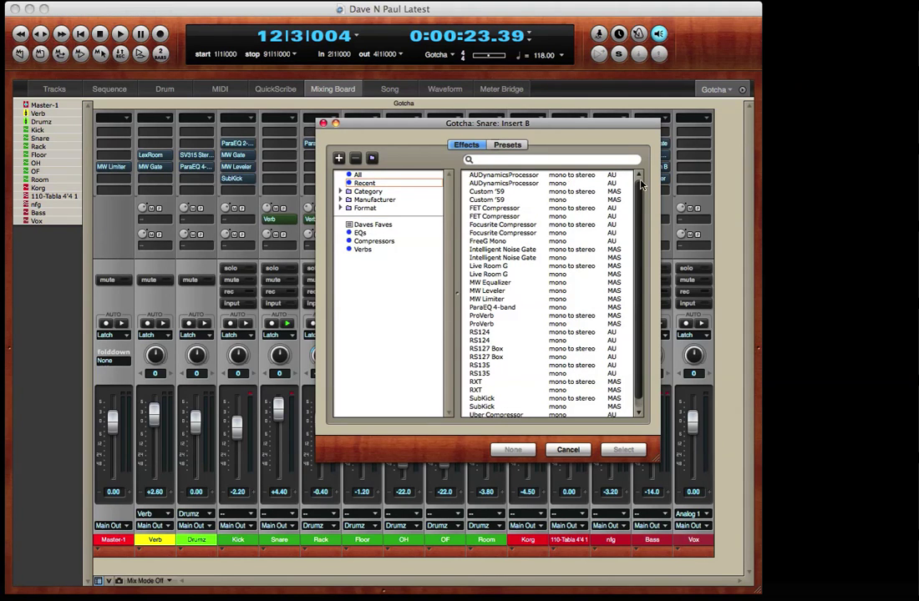
# Create a Stock Mix folder and move the EQs category into it
pyautogui.click(468, 234)
pyautogui.click(372, 158)
pyautogui.write('Stock Mix')
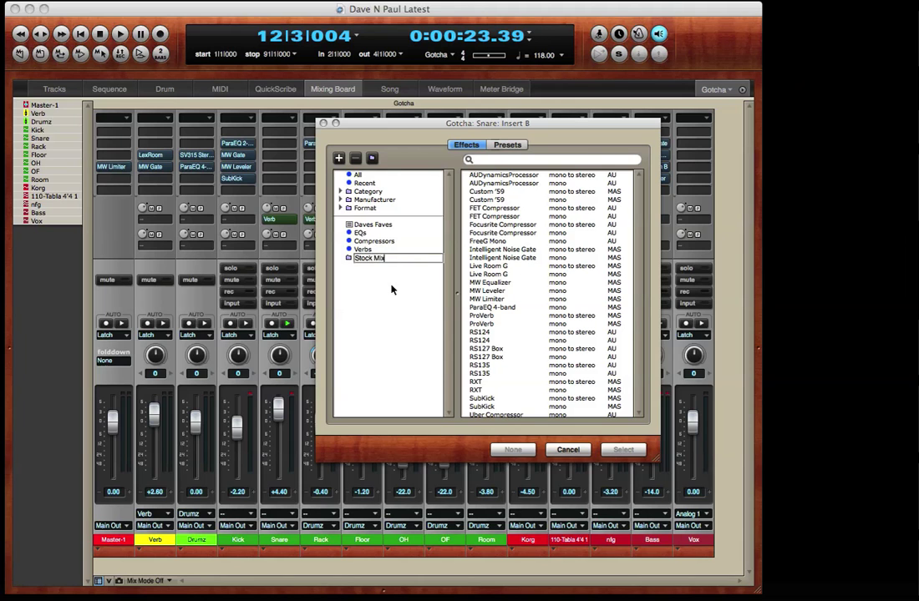
pyautogui.press('Return')
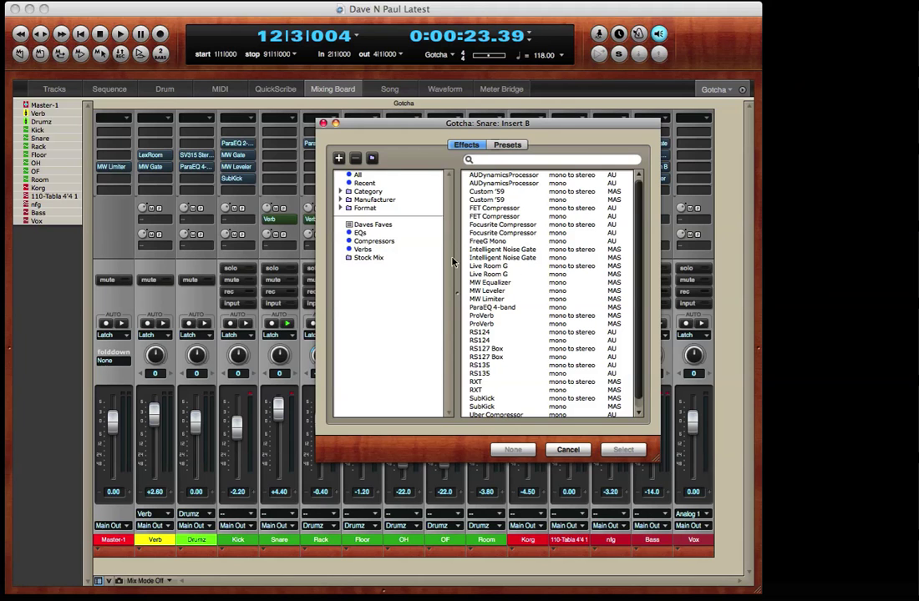
pyautogui.click(360, 232)
pyautogui.moveTo(360, 233); pyautogui.dragTo(376, 245)
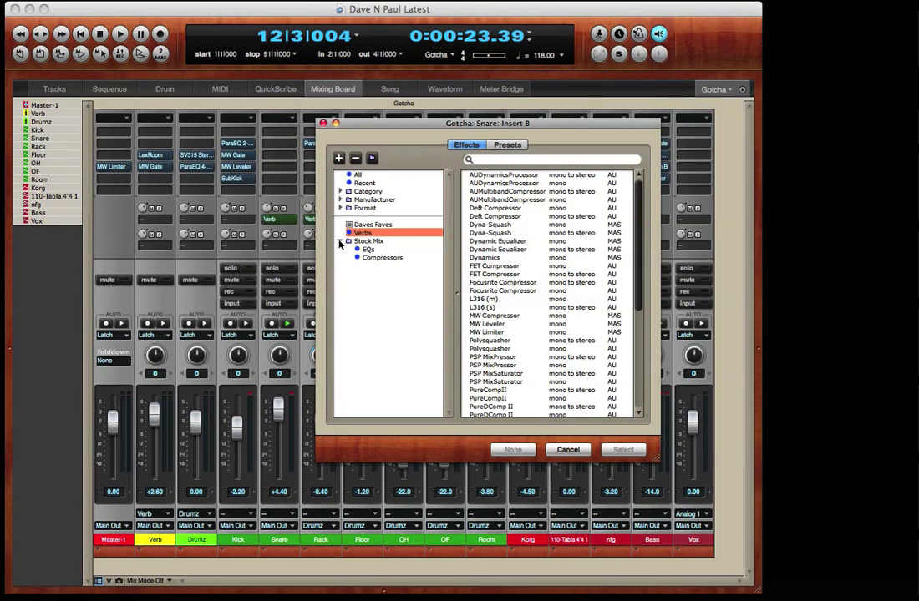
# Save Stock Mix as the menu category and check it in the Snare insert list
pyautogui.click(340, 242)
pyautogui.click(340, 242)
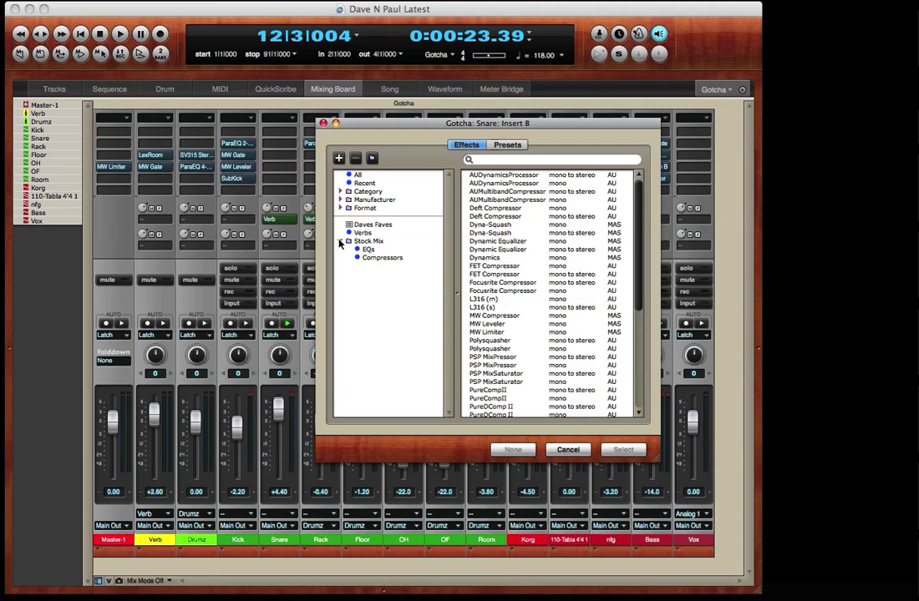
pyautogui.click(340, 242)
pyautogui.rightClick(362, 244)
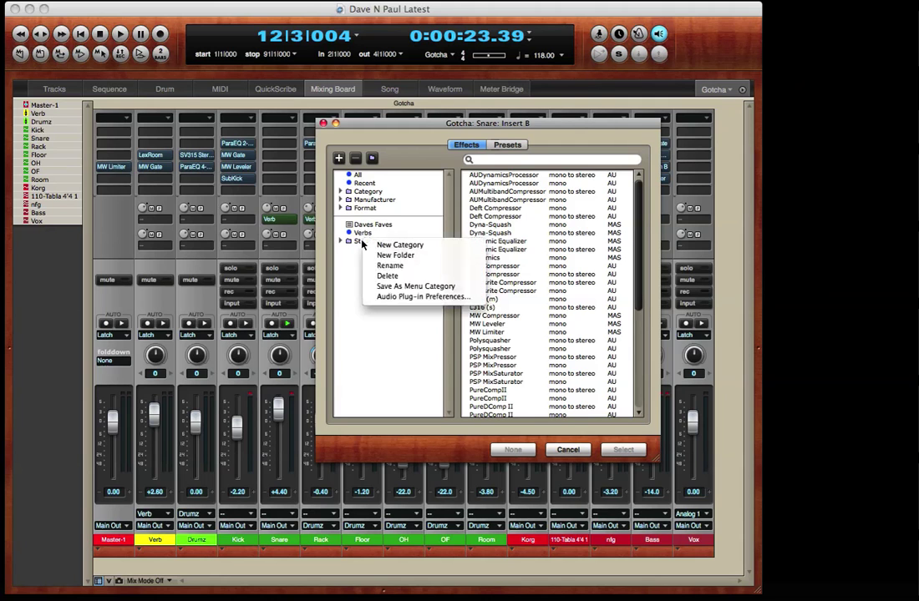
pyautogui.click(391, 287)
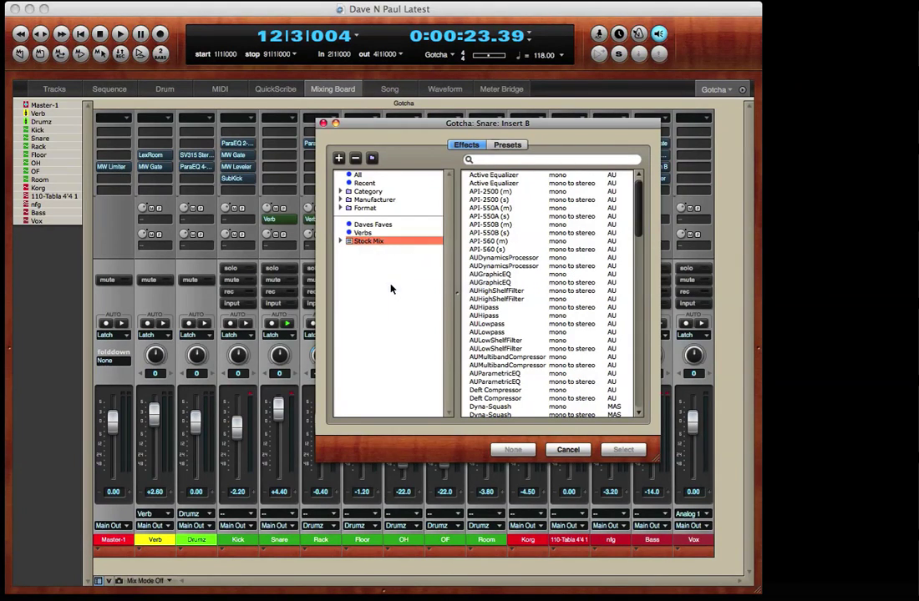
pyautogui.click(323, 124)
pyautogui.click(291, 144)
pyautogui.moveTo(294, 154)
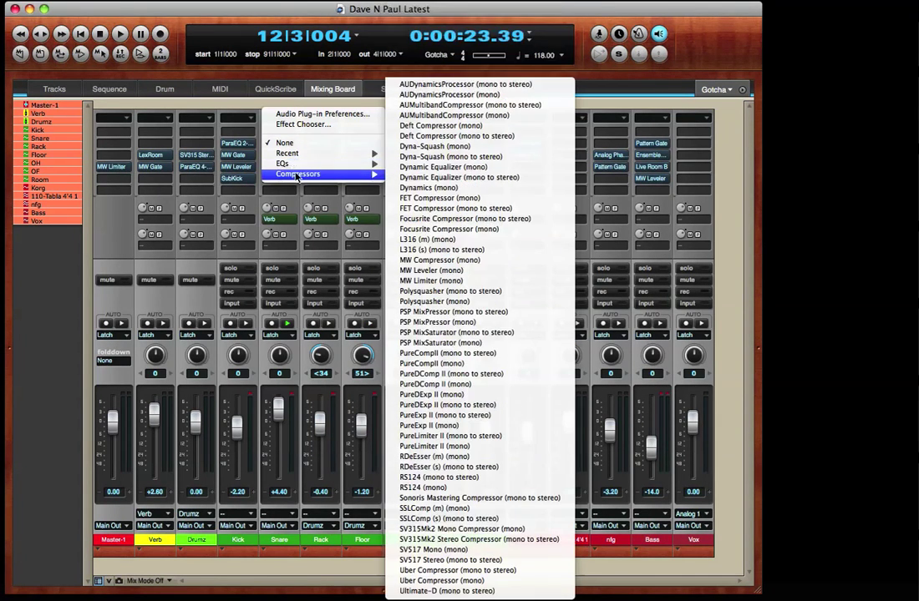
pyautogui.press('Escape')
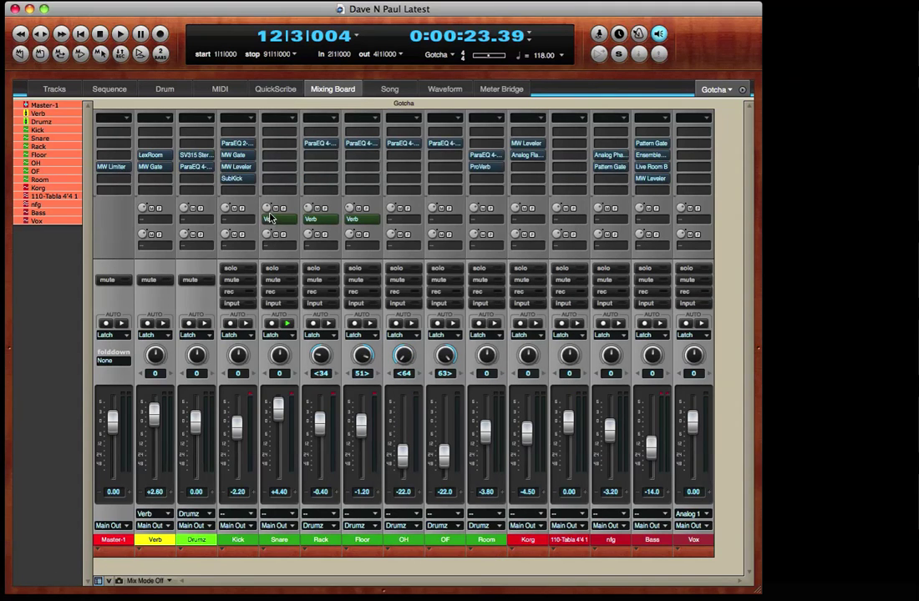
pyautogui.click(278, 144)
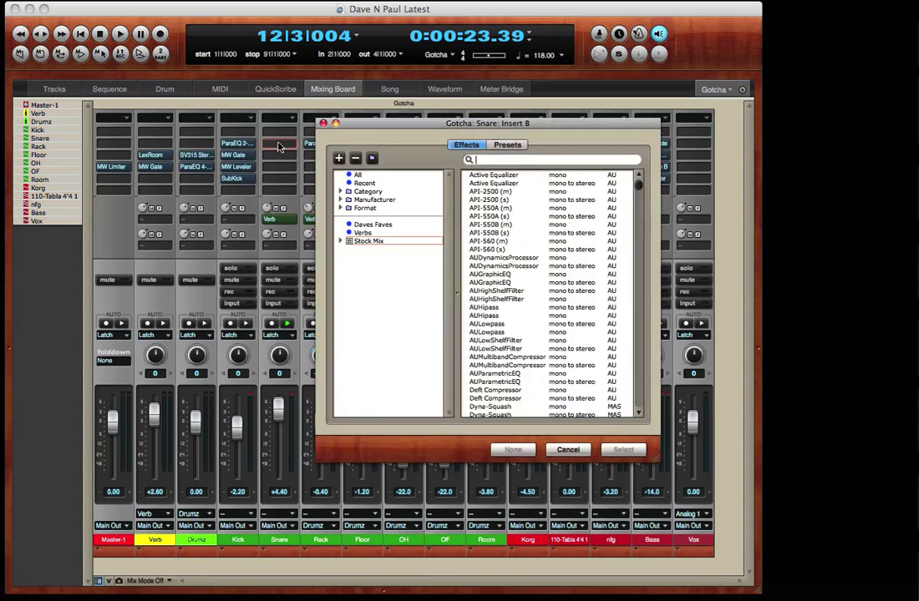
pyautogui.click(507, 145)
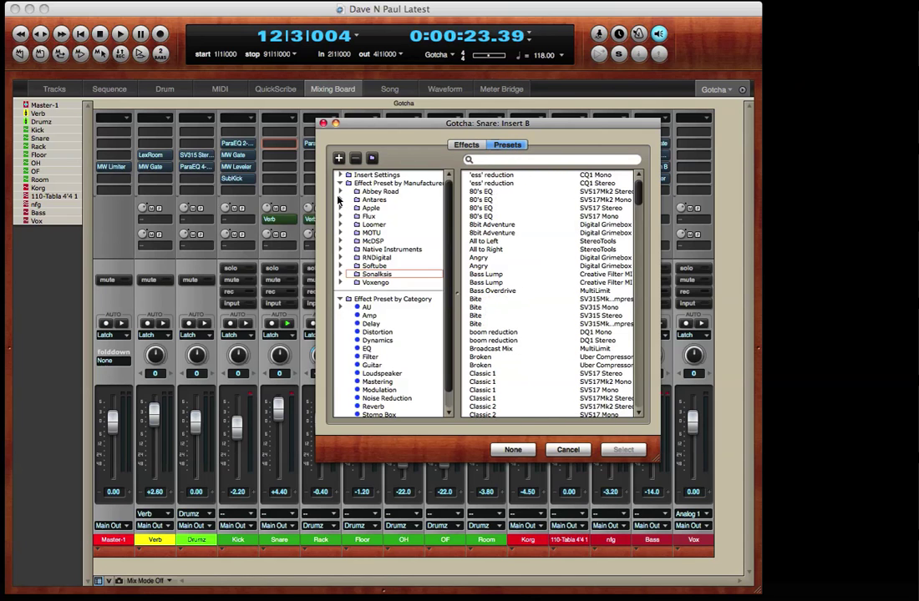
pyautogui.click(340, 192)
pyautogui.click(340, 224)
pyautogui.click(376, 290)
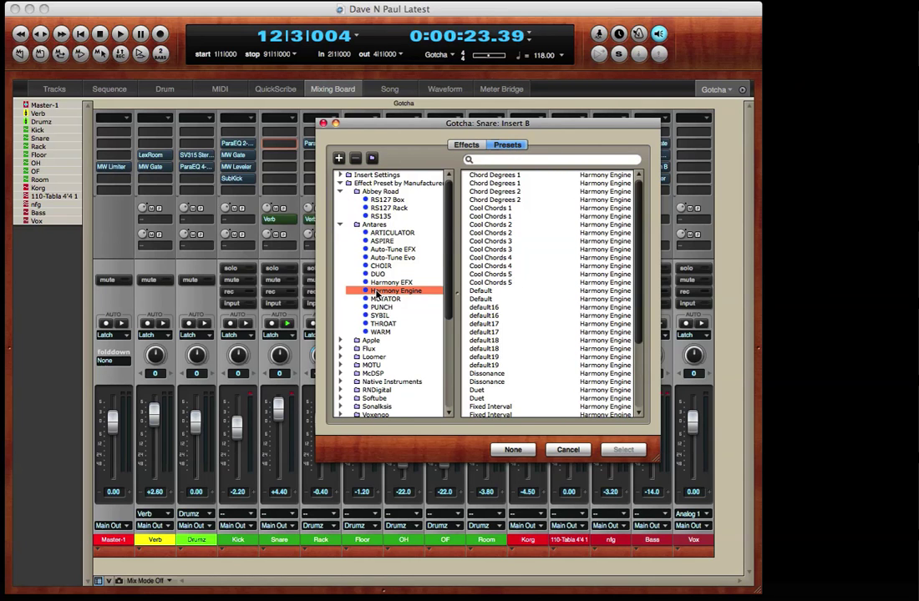
pyautogui.click(341, 225)
pyautogui.click(340, 257)
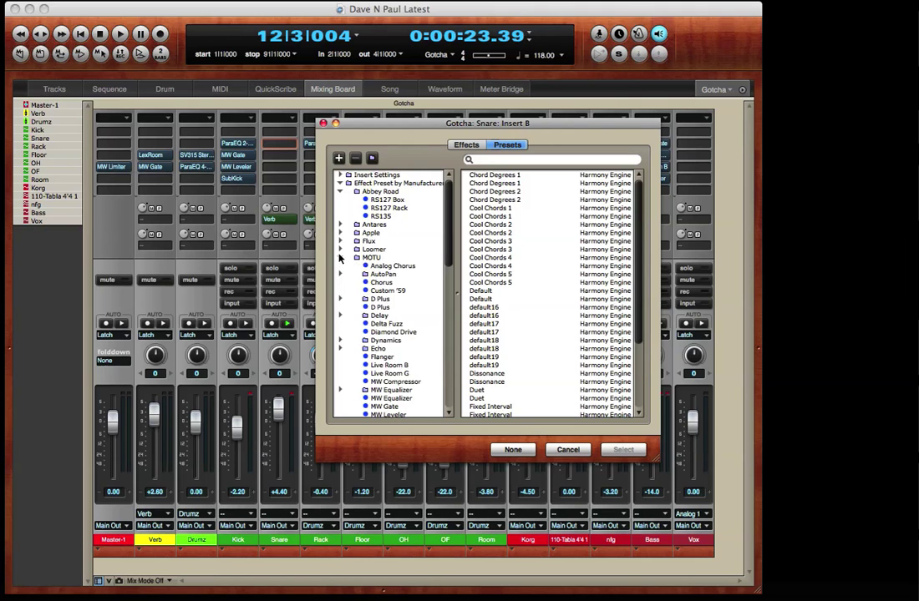
pyautogui.click(380, 283)
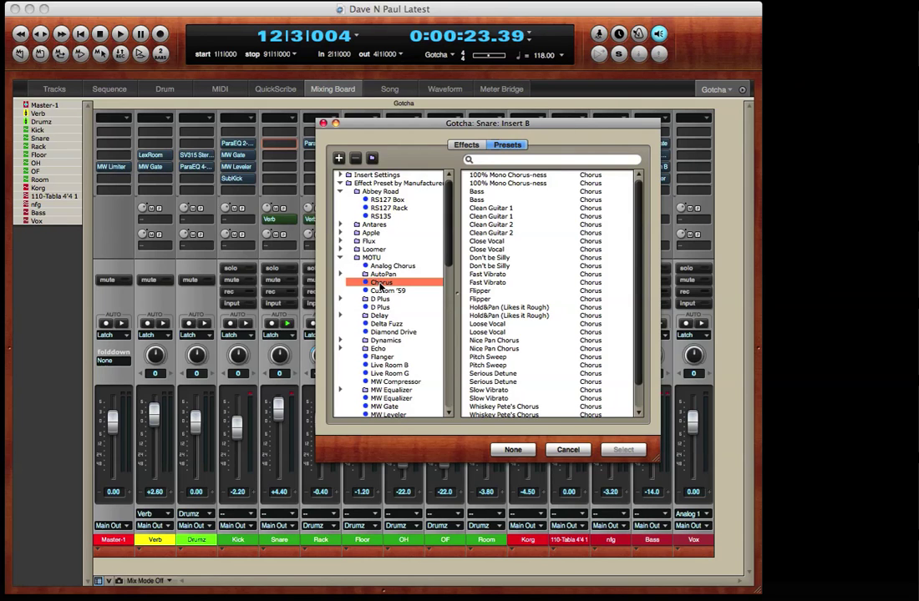
pyautogui.click(378, 316)
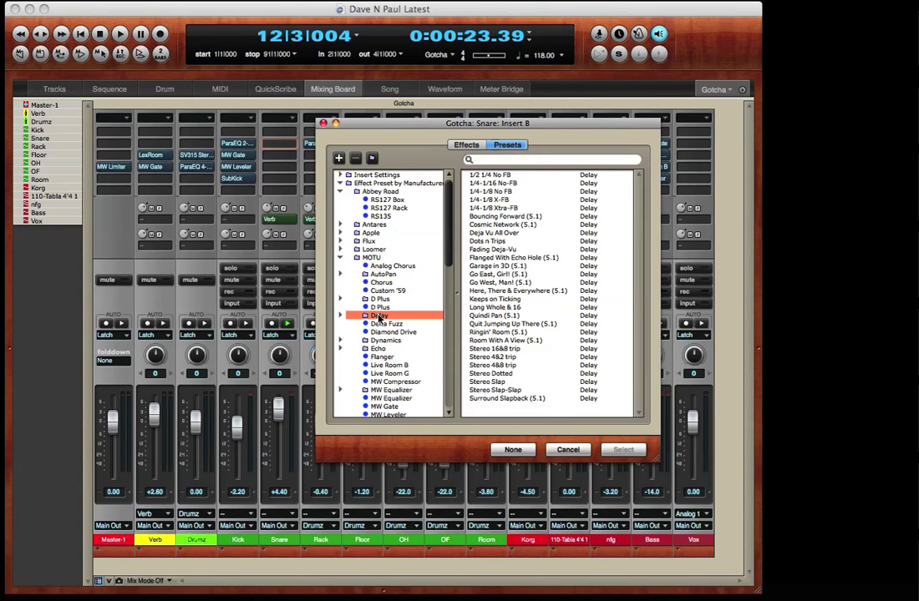
pyautogui.click(341, 258)
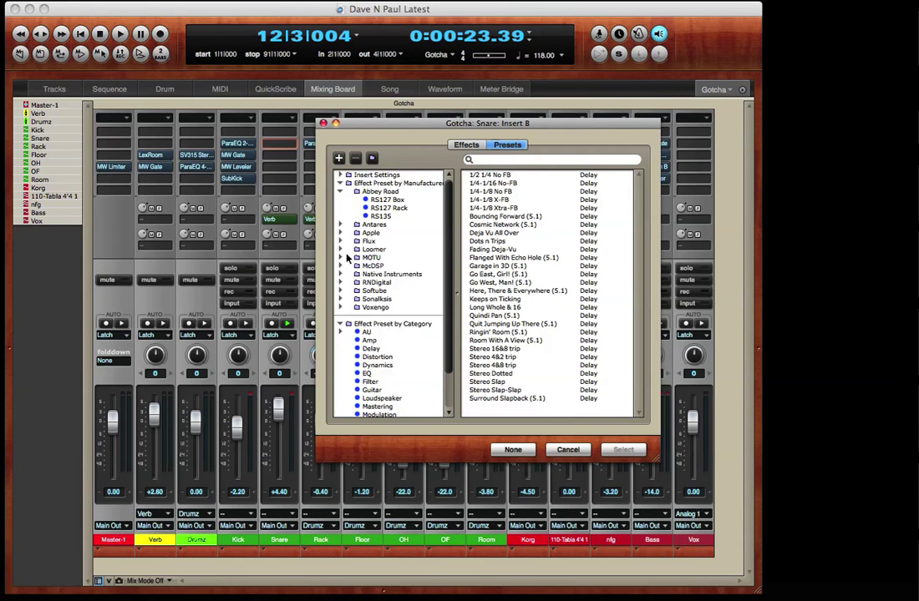
pyautogui.click(322, 124)
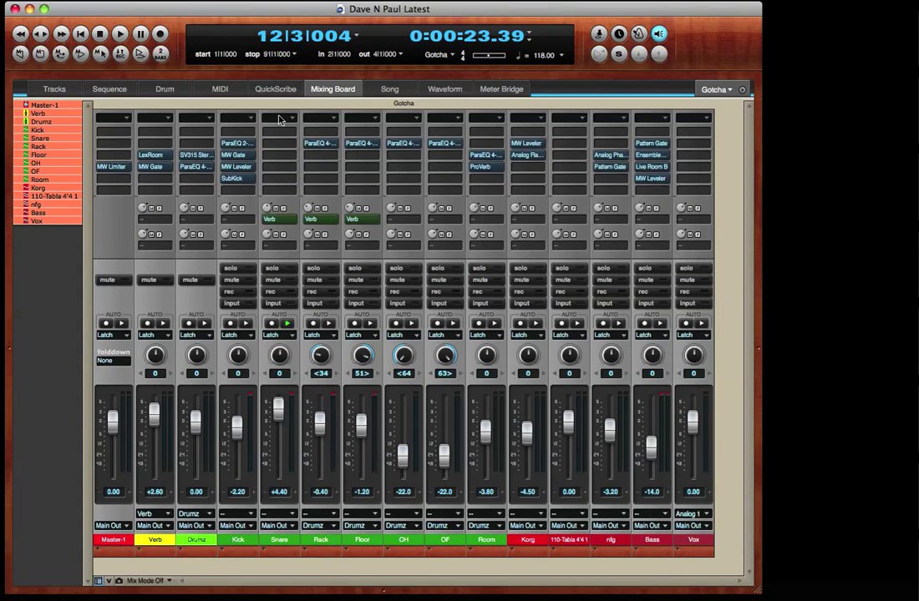
# Load the Drums > Kick > Punchy Kick insert preset on the Snare channel
pyautogui.click(280, 120)
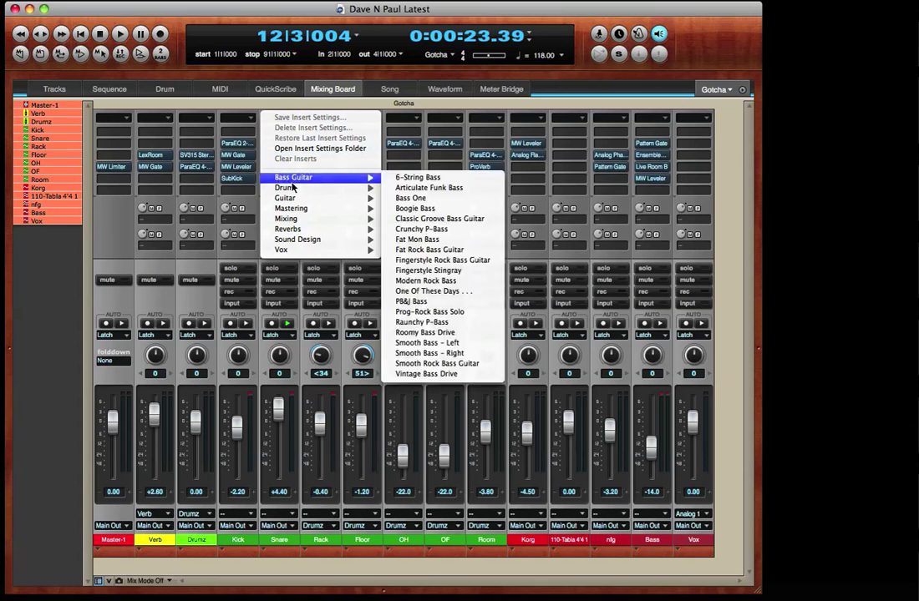
pyautogui.moveTo(346, 187)
pyautogui.moveTo(406, 190)
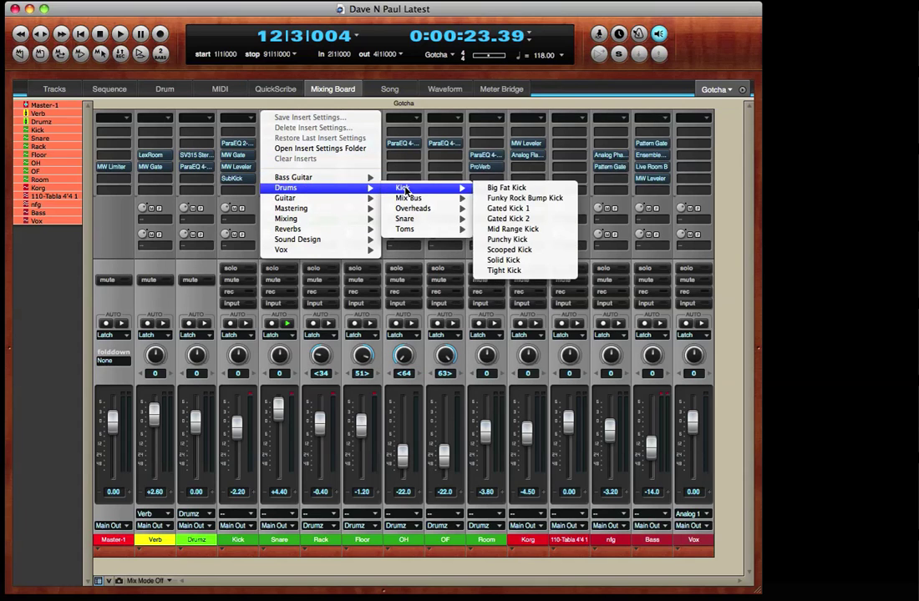
pyautogui.click(519, 240)
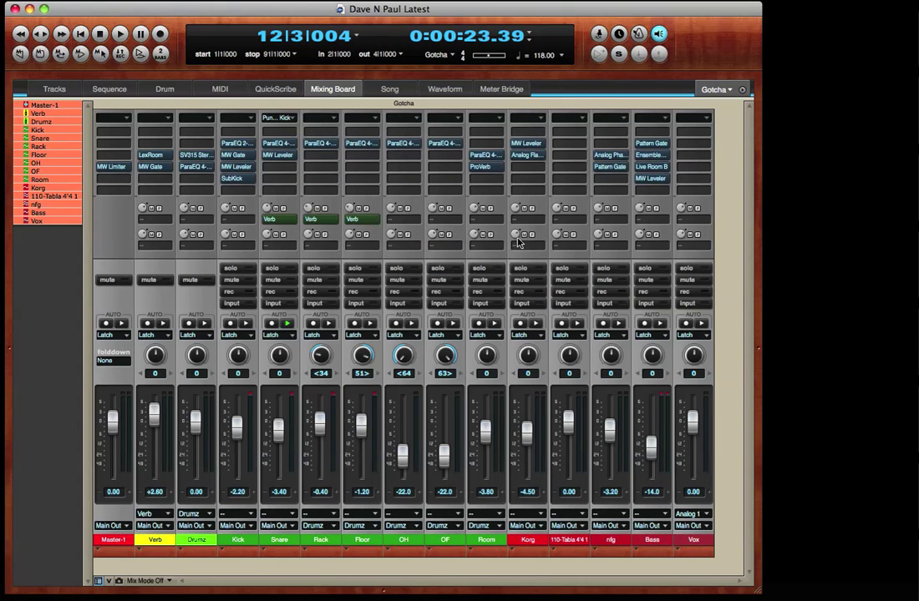
# Inspect the loaded ParaEQ 4-band and MW Leveler plug-in windows
pyautogui.click(279, 143)
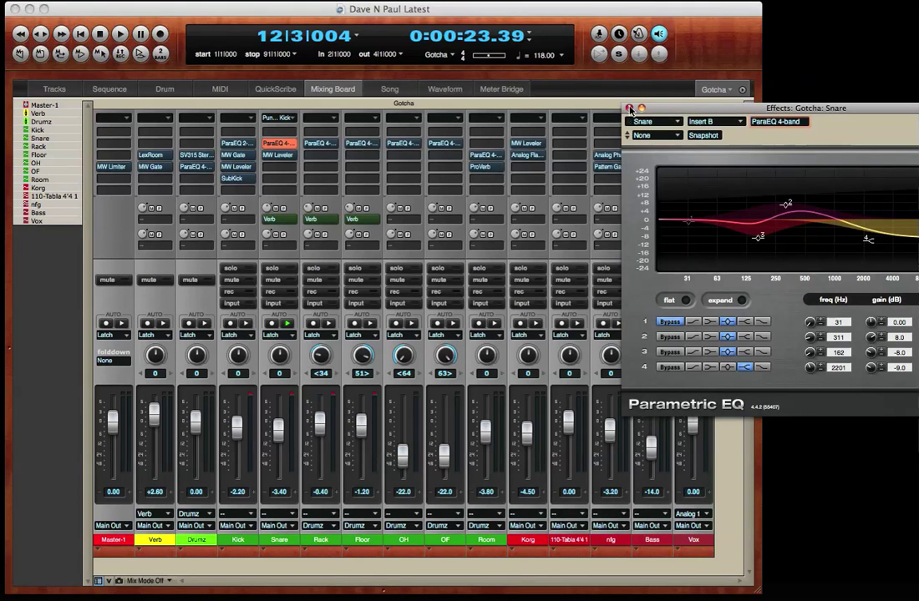
pyautogui.click(538, 96)
pyautogui.click(279, 155)
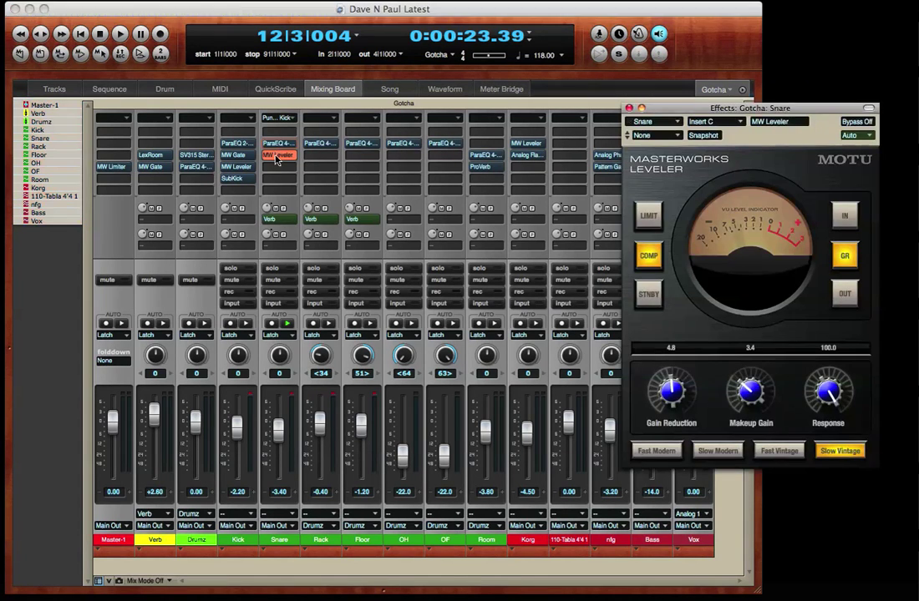
pyautogui.click(541, 96)
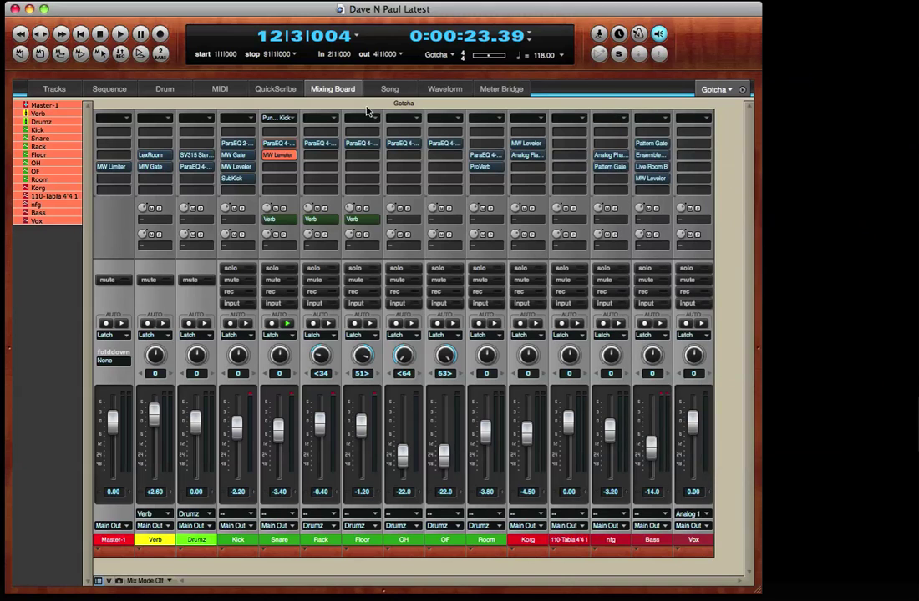
# Clear Snare's inserts and load the Drums > Kick > Solid Kick preset instead
pyautogui.click(273, 118)
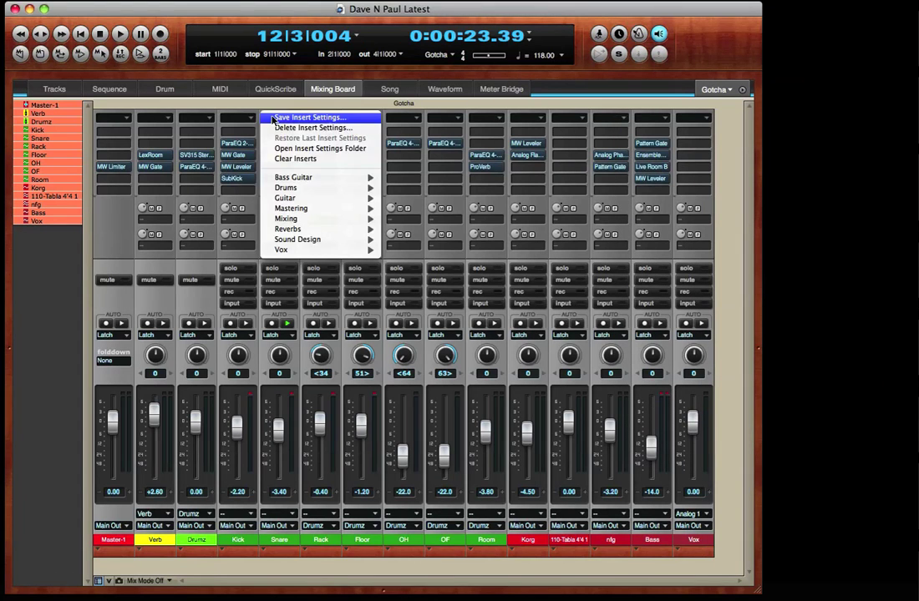
pyautogui.click(295, 159)
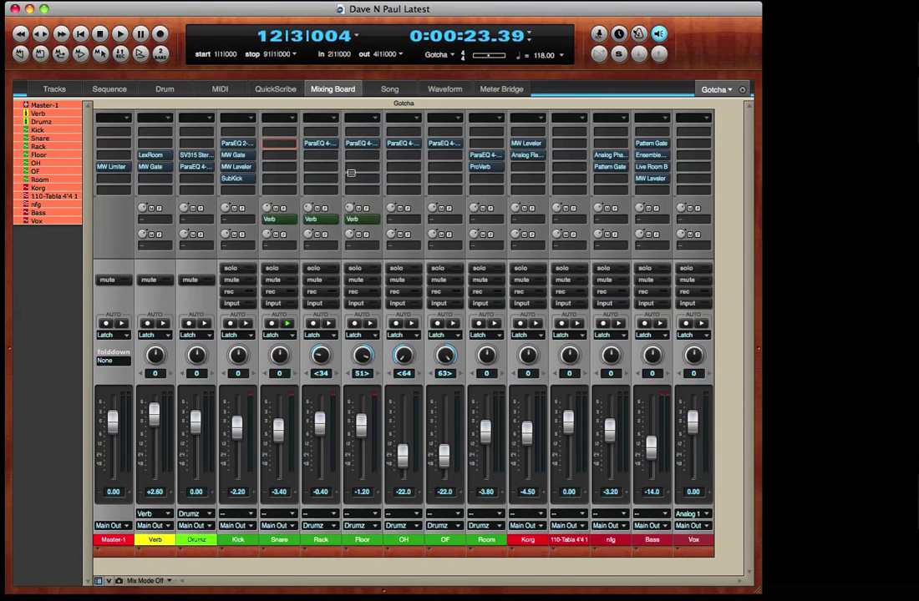
pyautogui.click(281, 120)
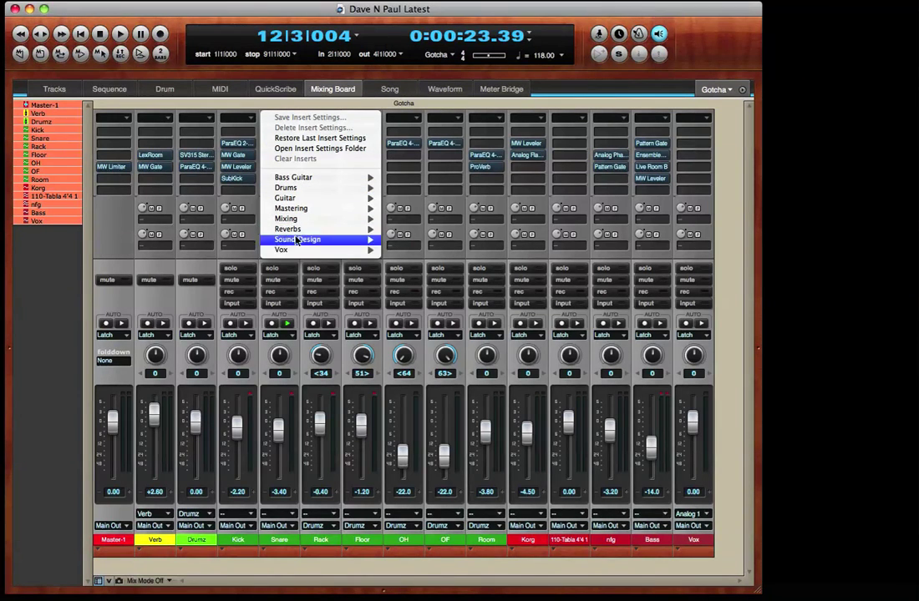
pyautogui.moveTo(368, 188)
pyautogui.moveTo(443, 188)
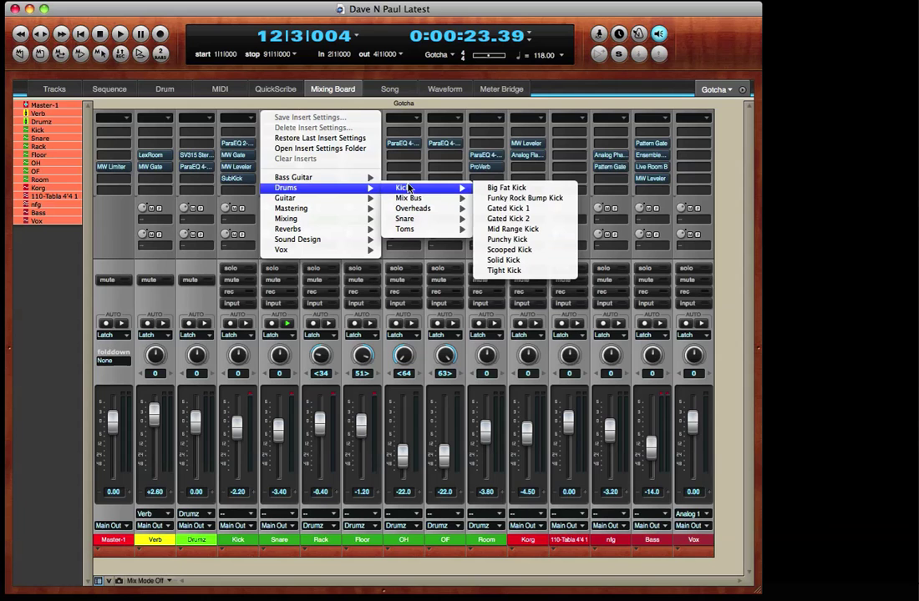
pyautogui.click(504, 259)
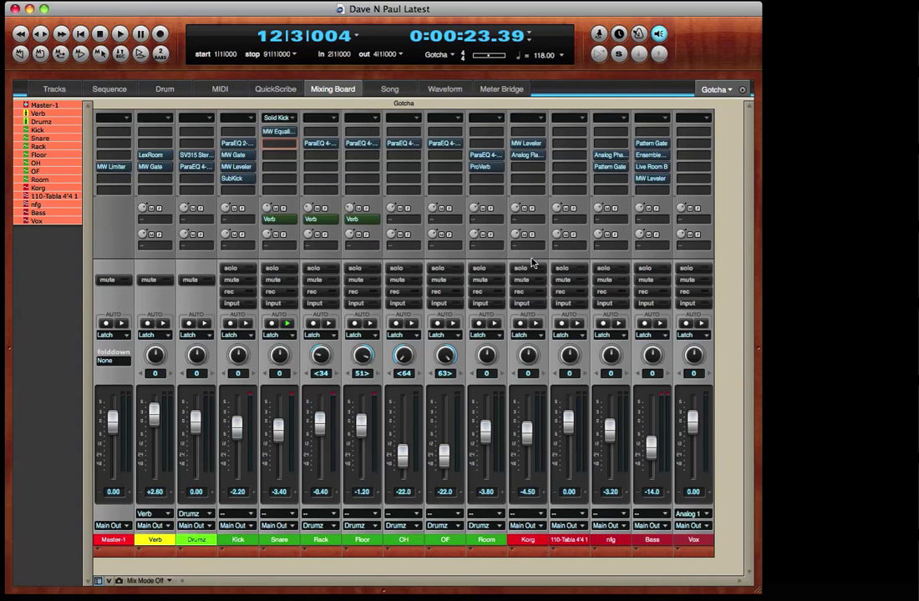
# Insert Dyna-Squash from Stock Mix > Compressors on Snare's Insert B, then start playback
pyautogui.click(284, 143)
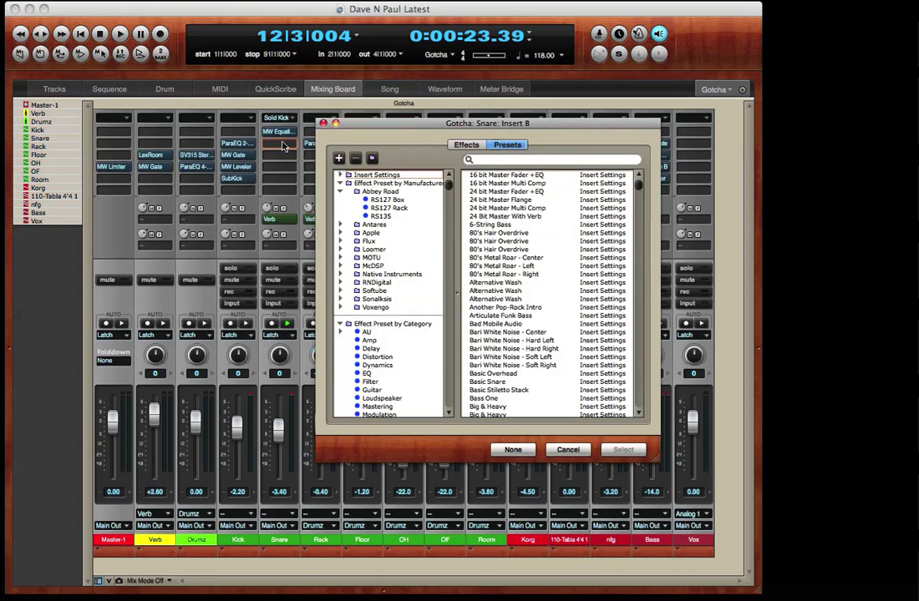
pyautogui.click(465, 146)
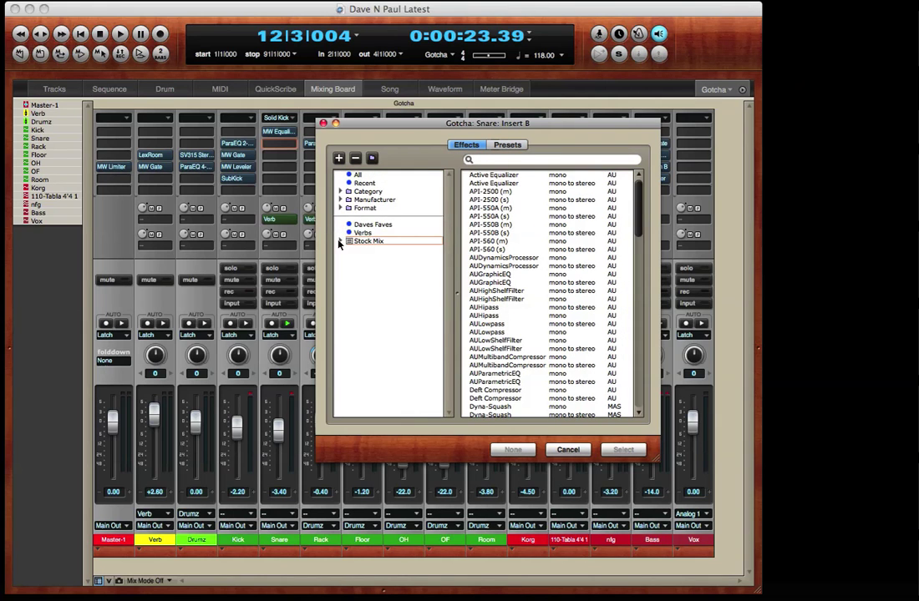
pyautogui.click(341, 241)
pyautogui.click(376, 258)
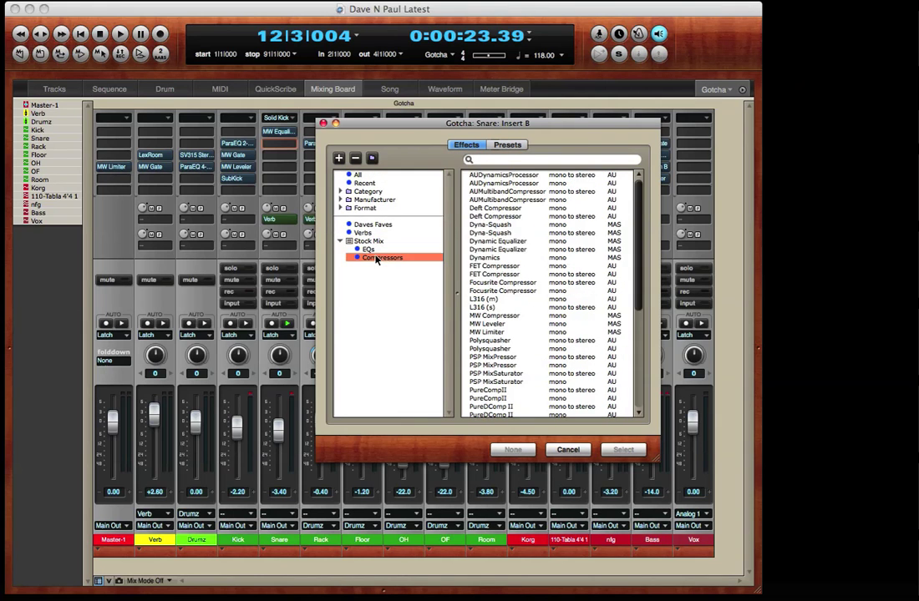
pyautogui.doubleClick(504, 225)
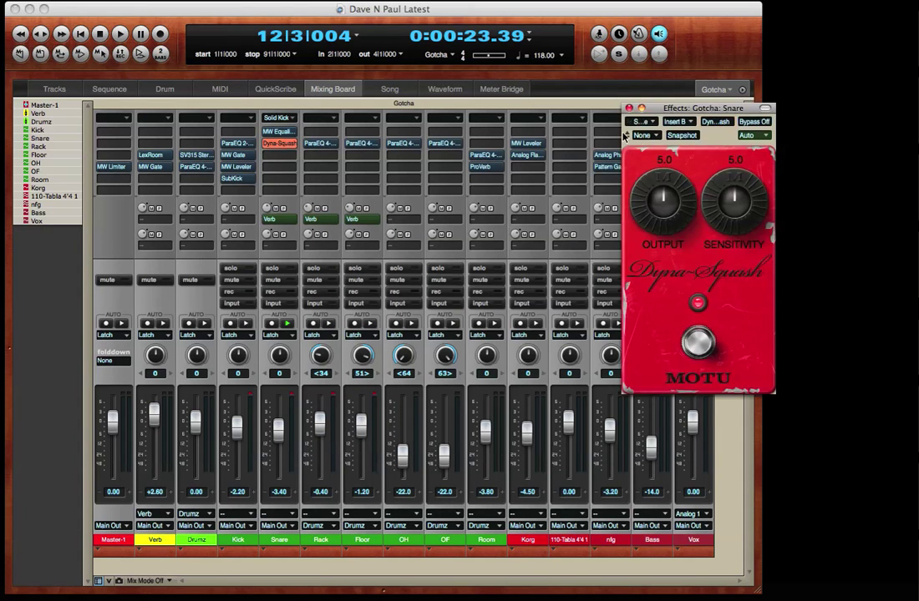
pyautogui.moveTo(692, 109); pyautogui.dragTo(493, 161)
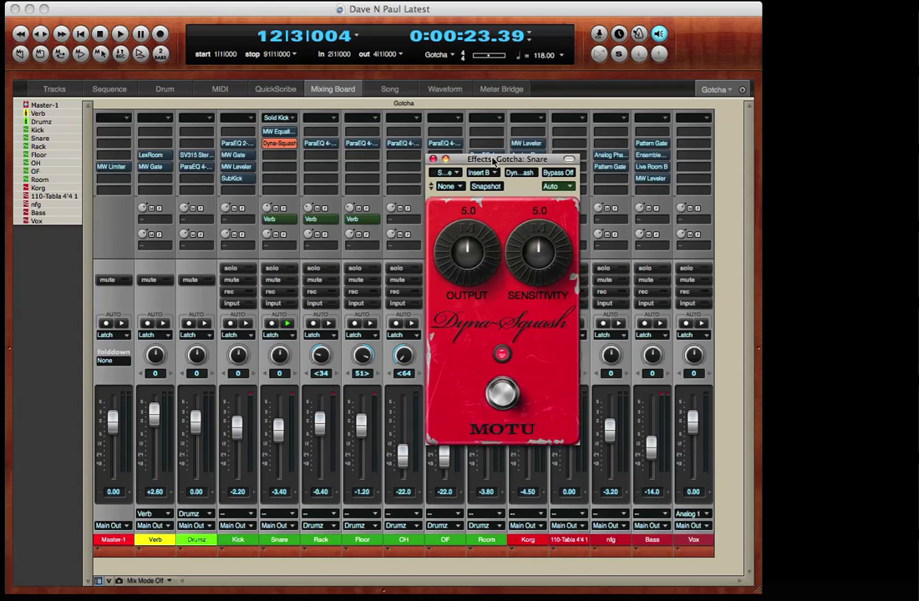
pyautogui.press('space')
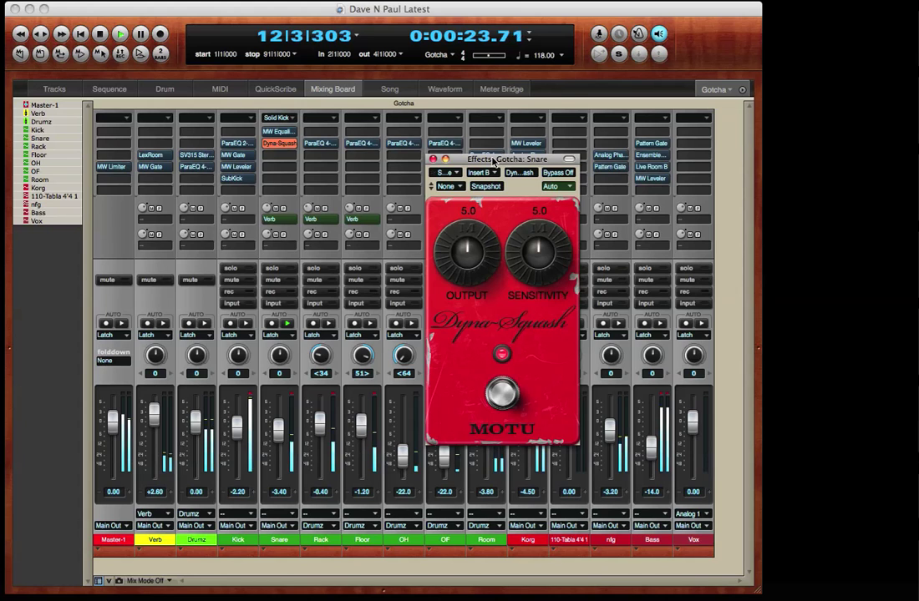